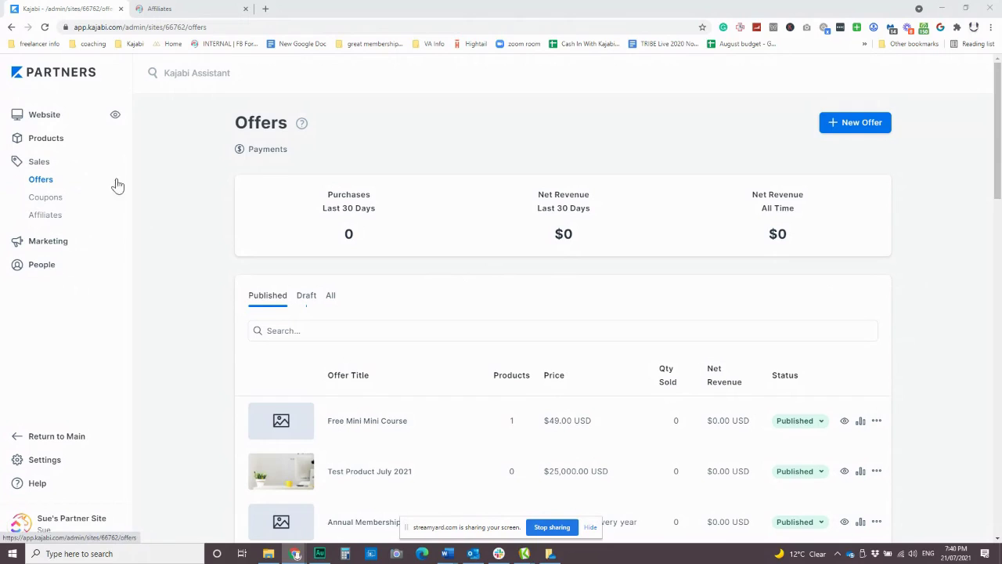
# Open Sales > Affiliates to see 1 click, 0 conversions, and the affiliate signup and login links.
pyautogui.click(44, 219)
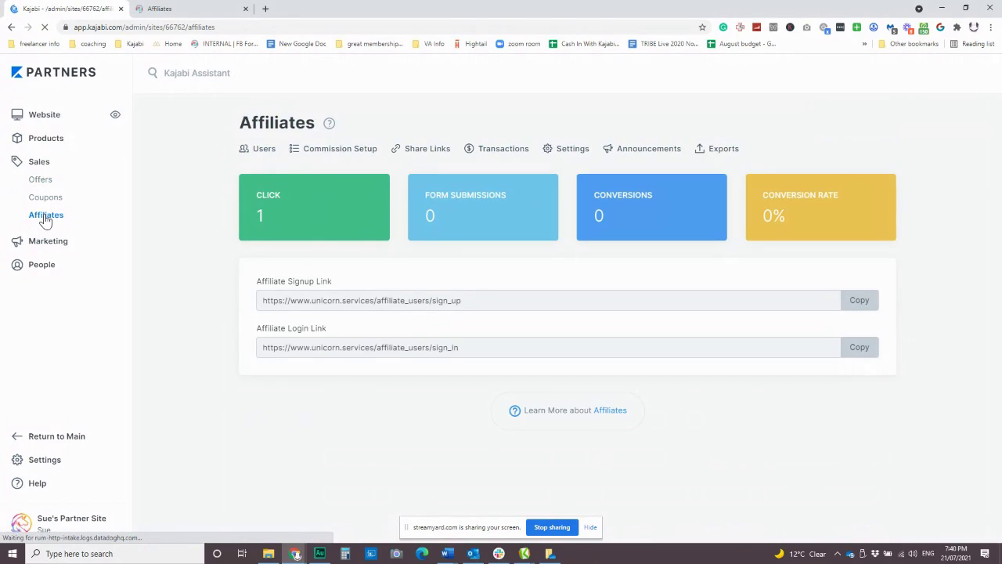
# View the Unicorn Advisory Affiliates page, scrolling down to the application form and back up.
pyautogui.click(180, 14)
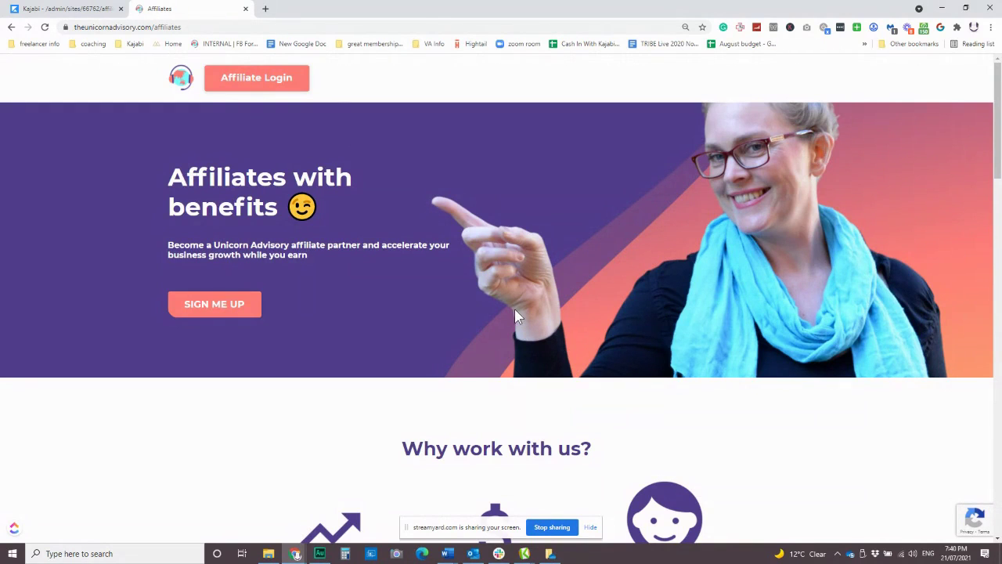
pyautogui.scroll(-8, 514, 309)
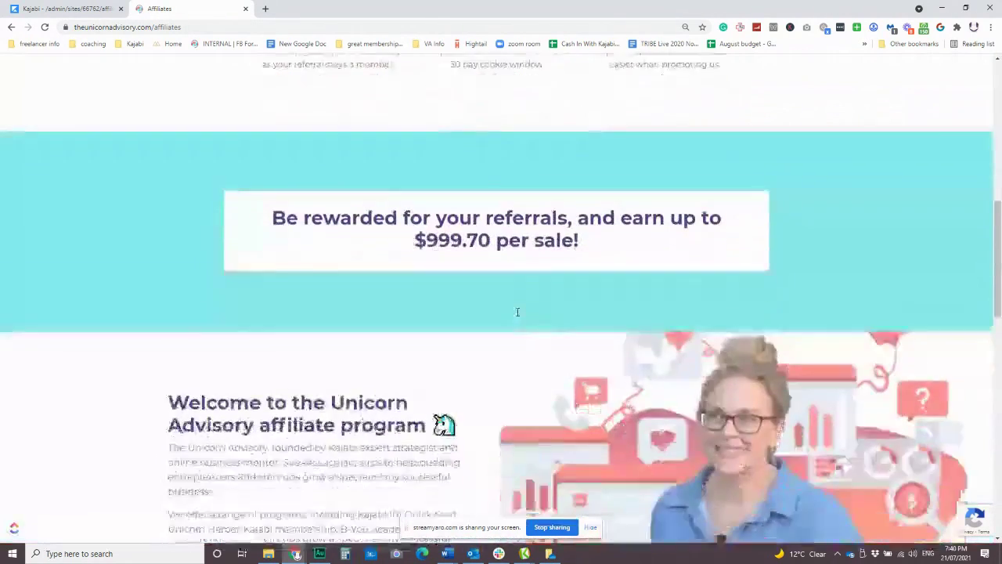
pyautogui.scroll(-5, 517, 311)
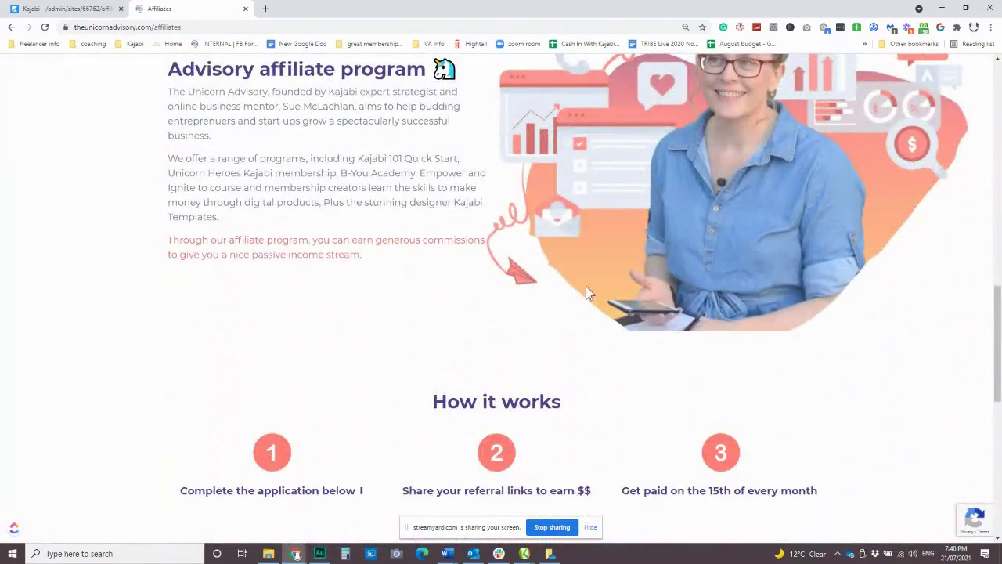
pyautogui.scroll(-3, 589, 292)
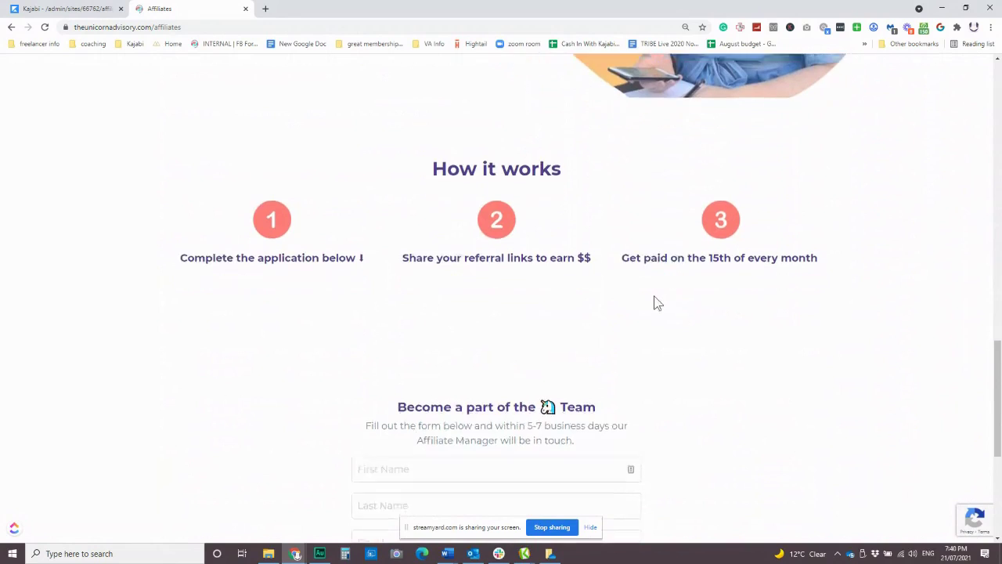
pyautogui.scroll(-3, 581, 233)
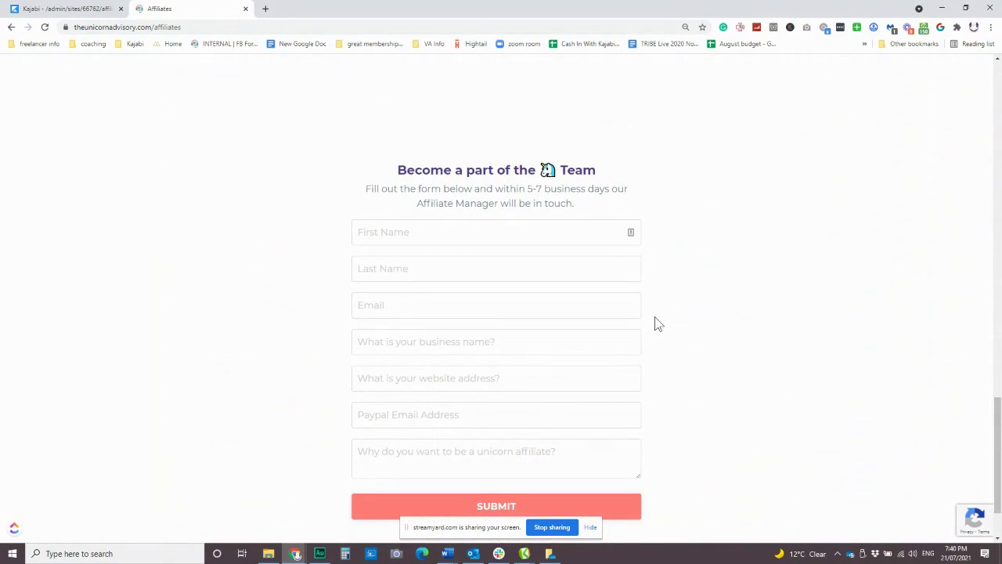
pyautogui.scroll(-1, 648, 317)
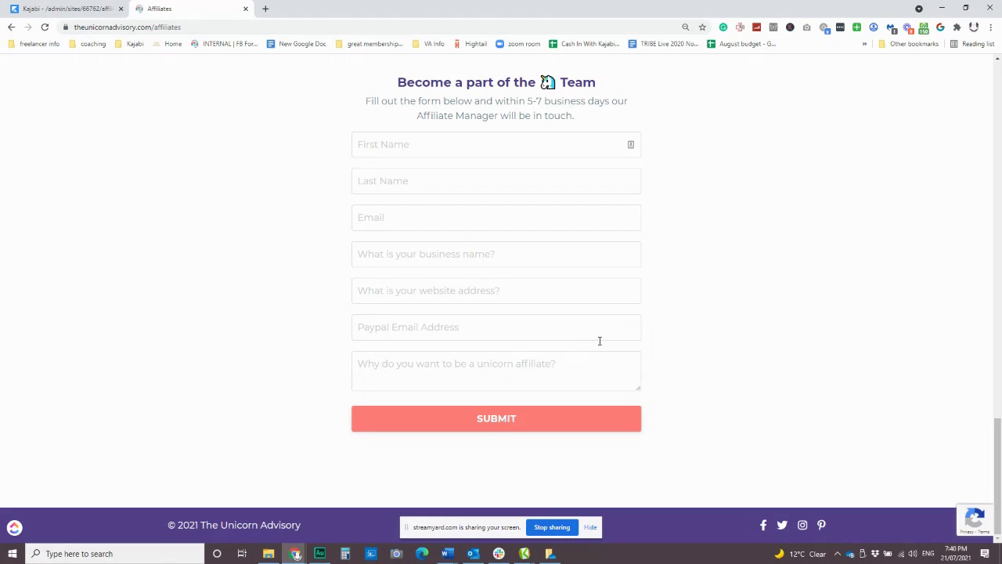
pyautogui.scroll(15, 612, 252)
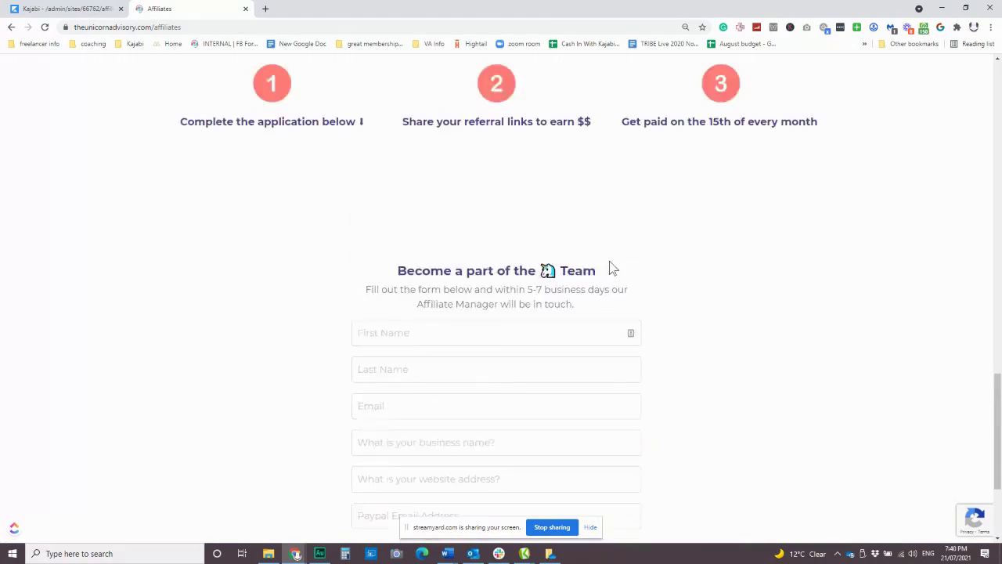
pyautogui.scroll(3, 623, 292)
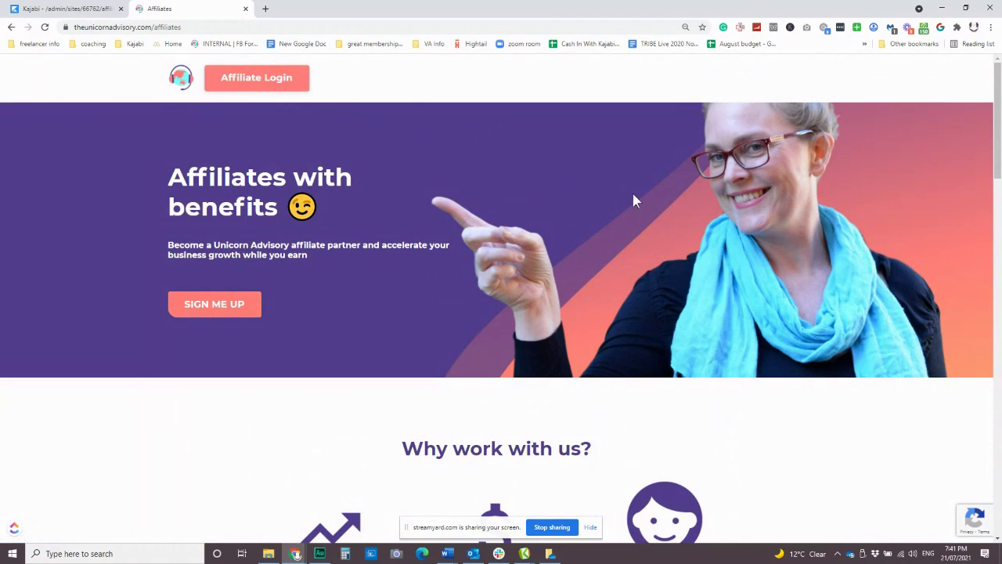
# Load the copied Affiliate Signup Link in a new tab, then return to the Kajabi dashboard.
pyautogui.click(86, 11)
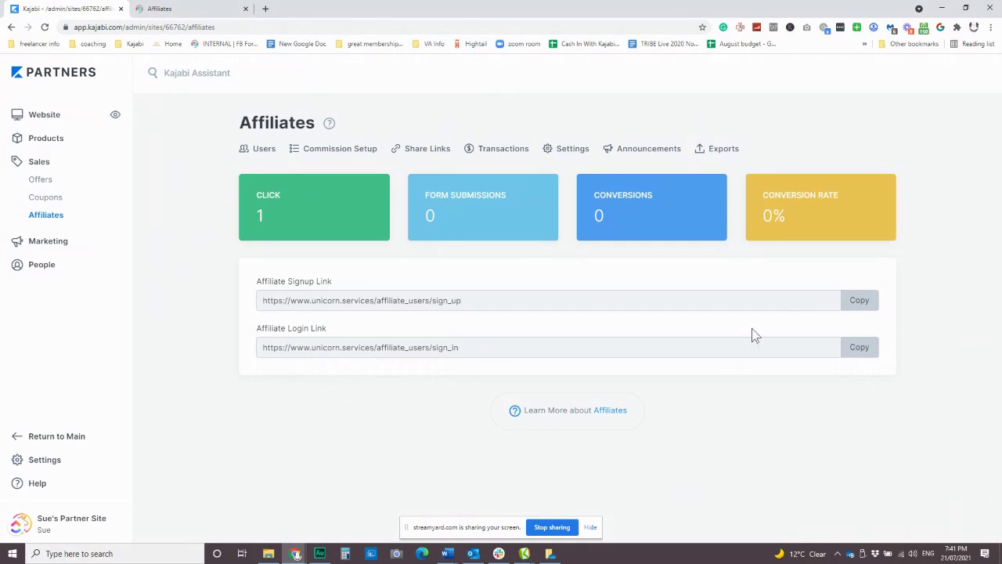
pyautogui.click(859, 301)
pyautogui.click(860, 300)
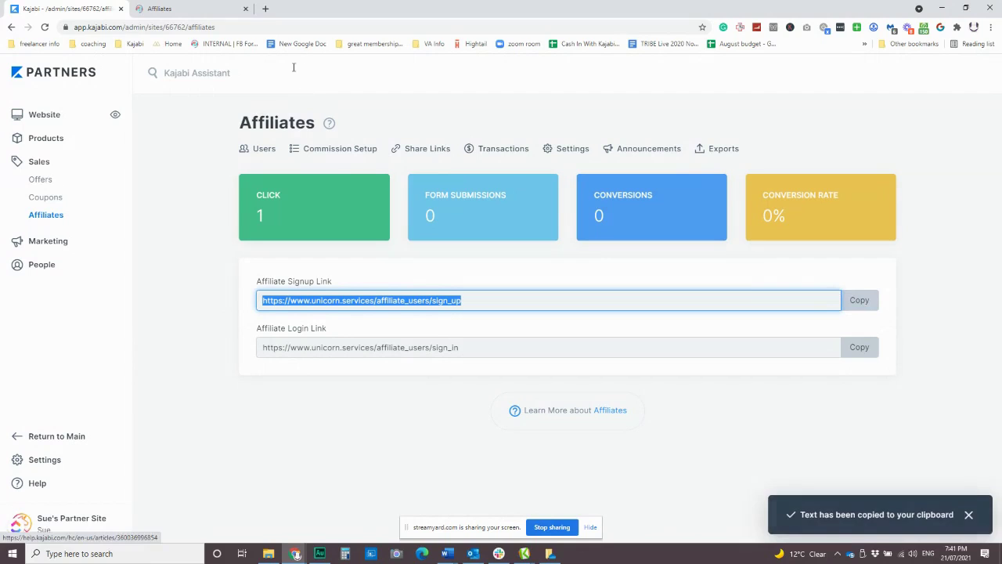
pyautogui.click(266, 9)
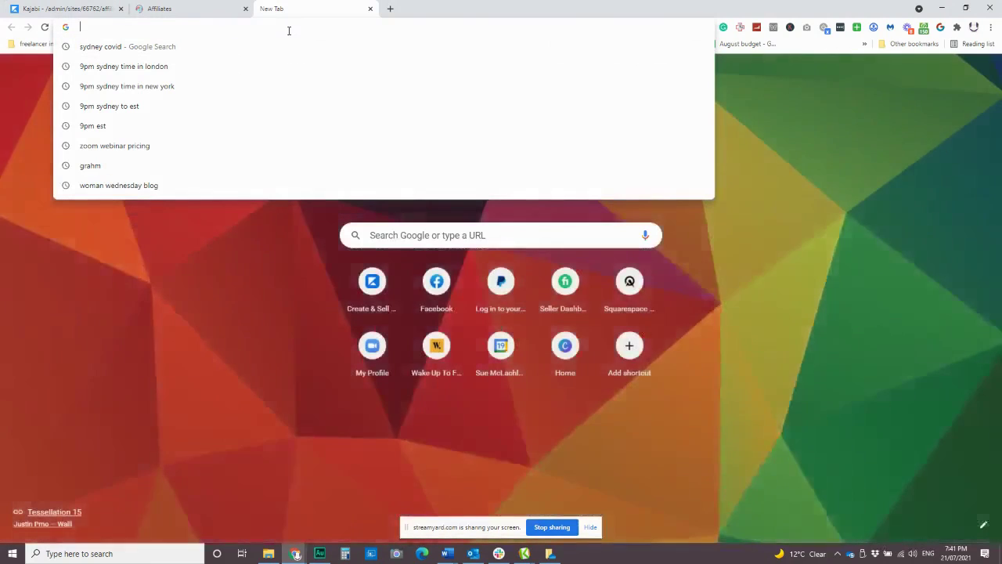
pyautogui.click(370, 9)
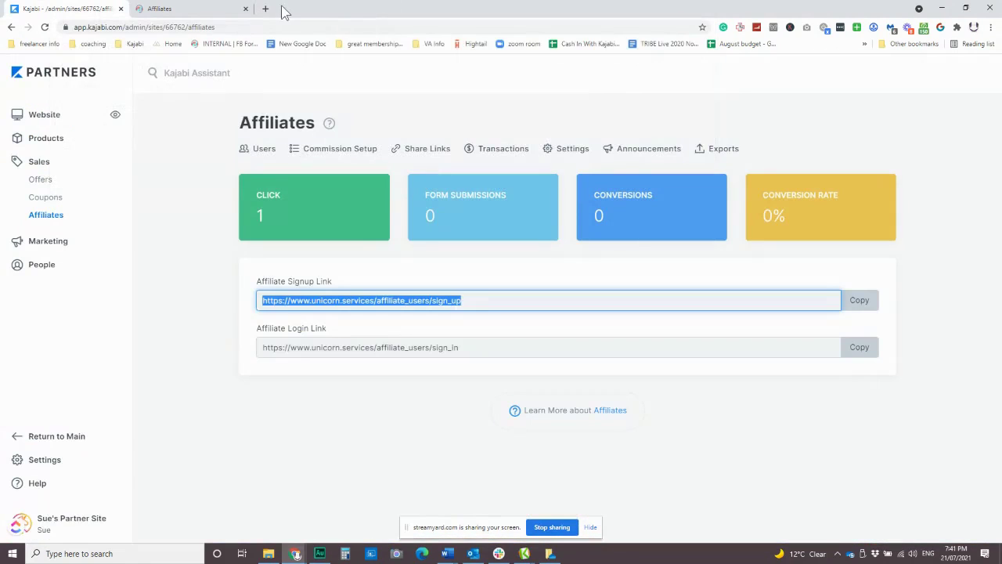
pyautogui.click(265, 9)
pyautogui.hotkey('ctrl', 'v')
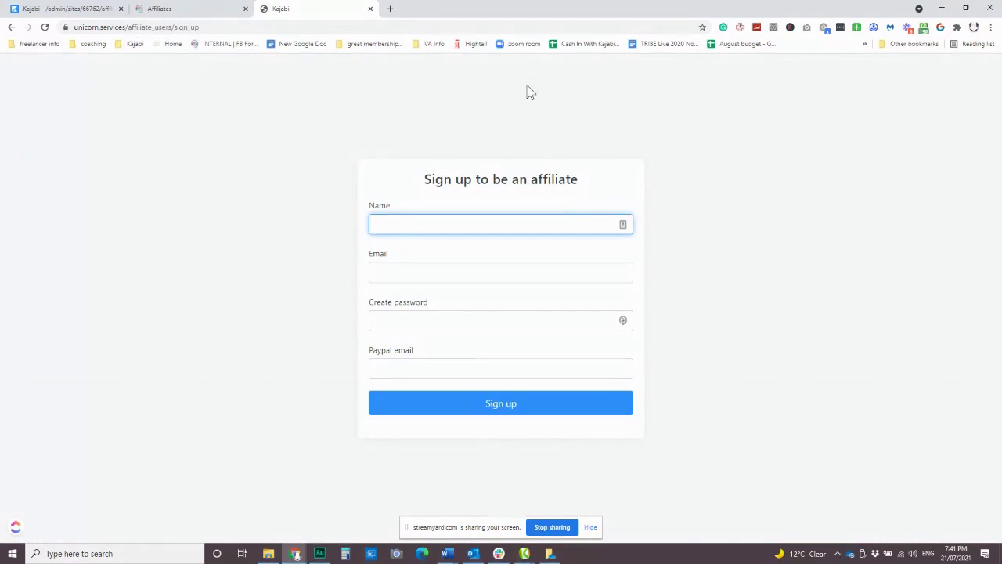
pyautogui.click(64, 10)
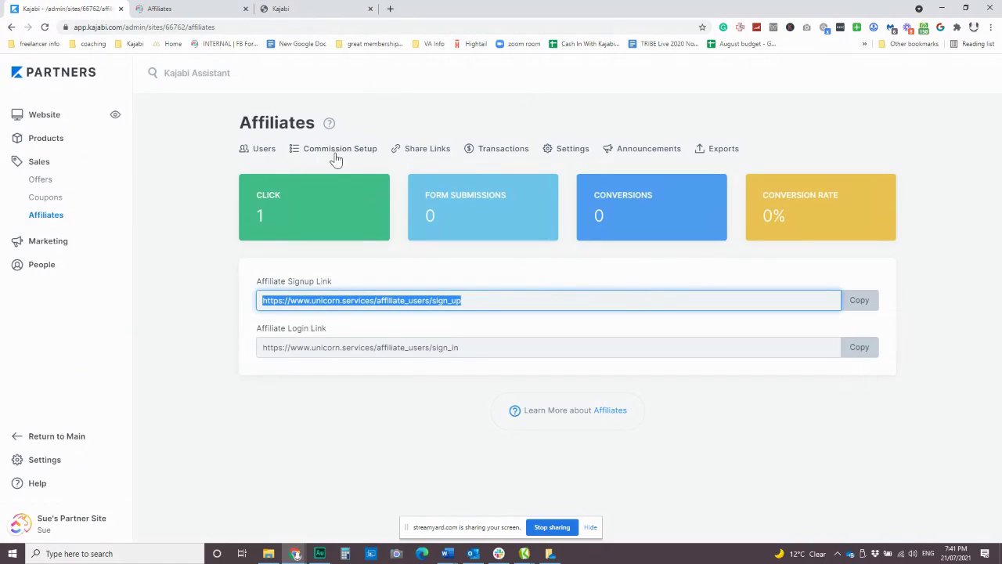
pyautogui.click(567, 156)
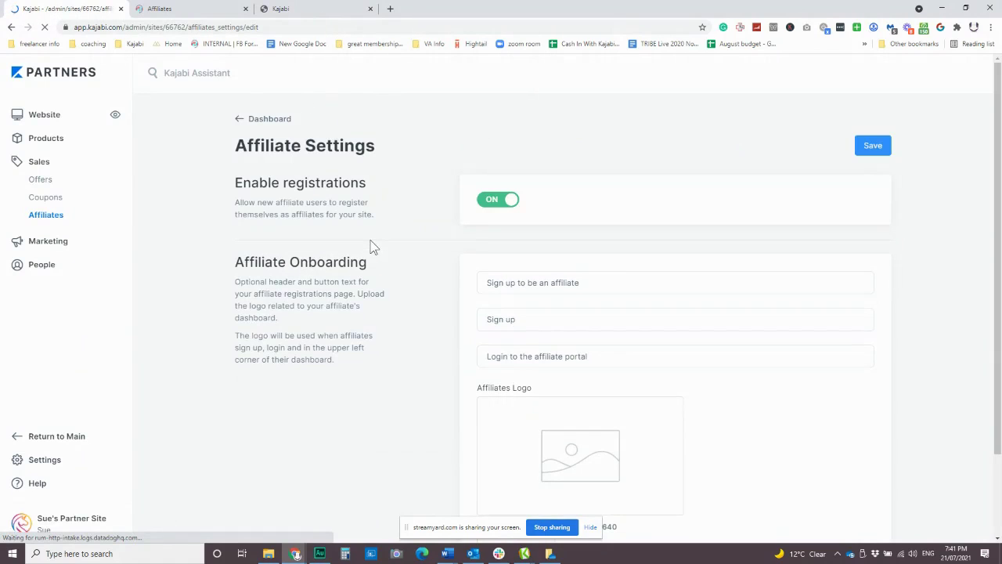
pyautogui.scroll(-2, 568, 349)
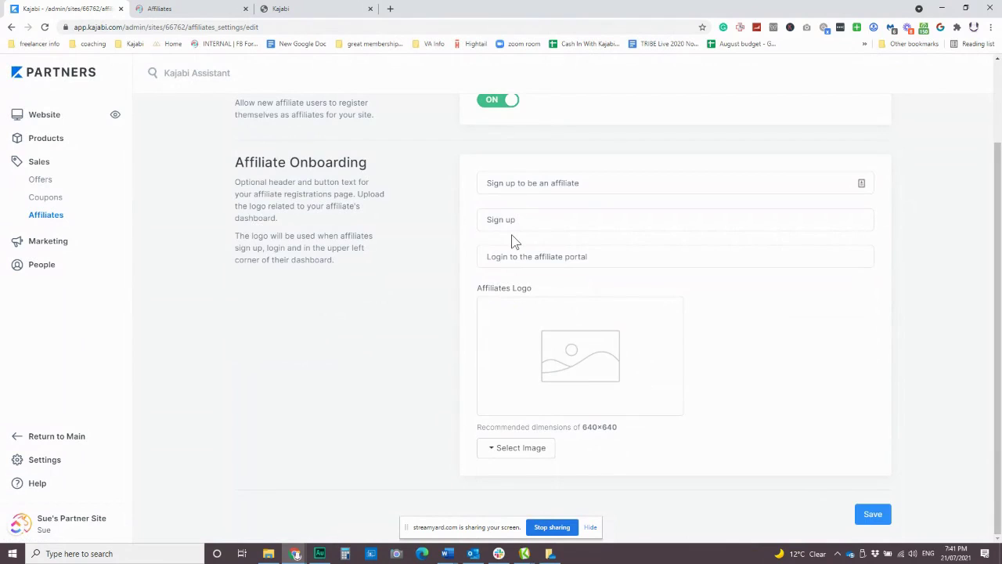
pyautogui.click(308, 10)
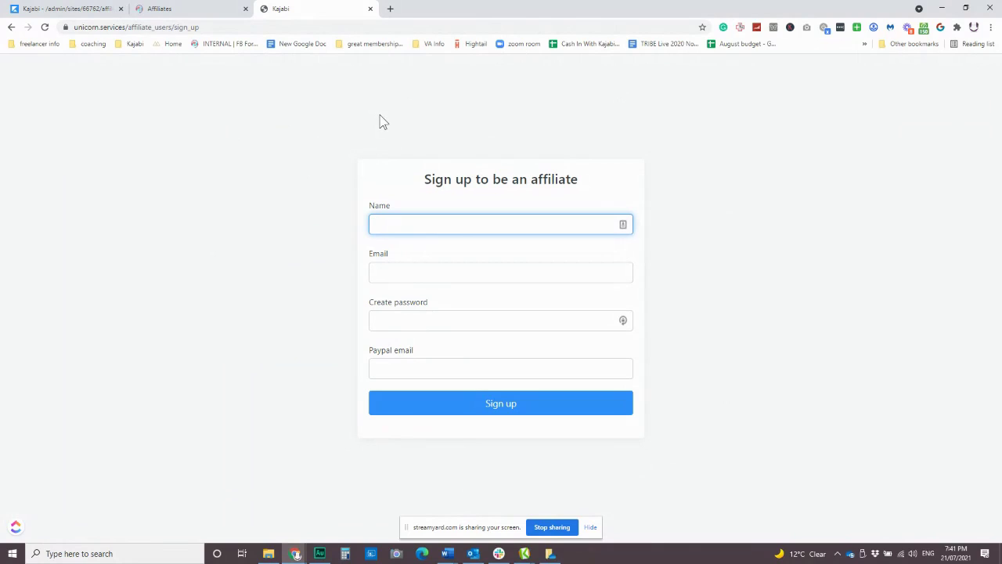
pyautogui.click(162, 10)
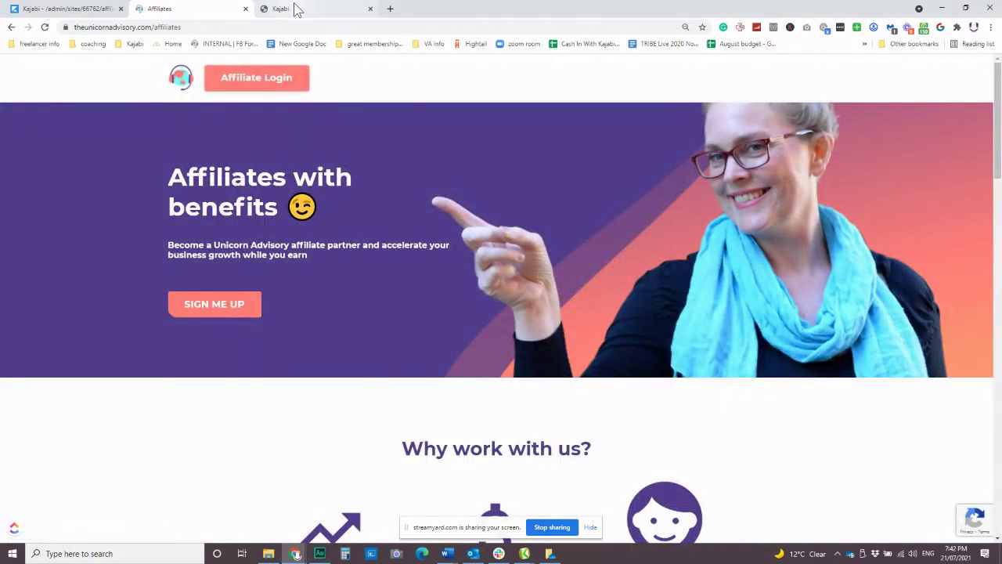
pyautogui.click(296, 10)
pyautogui.click(47, 10)
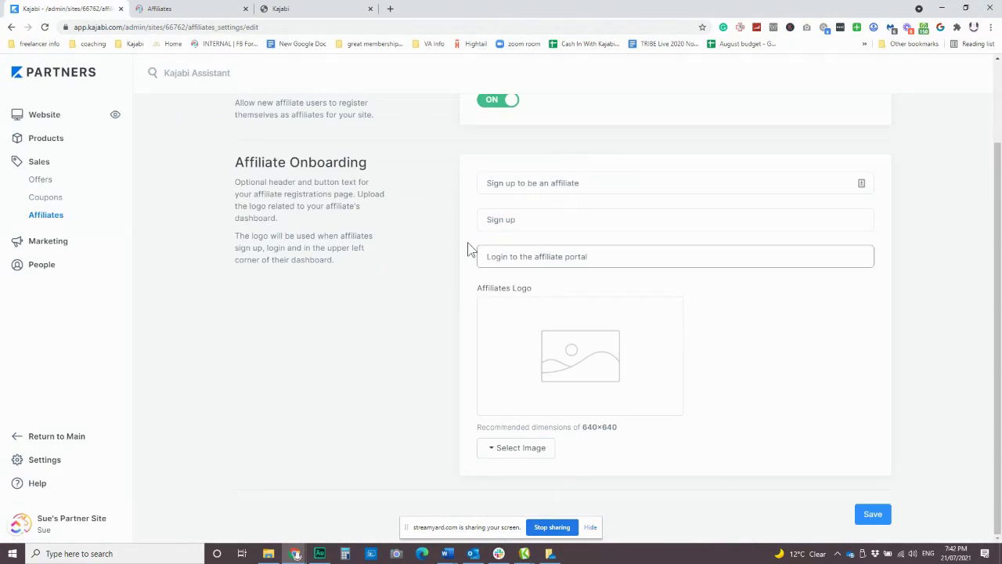
pyautogui.scroll(2, 561, 292)
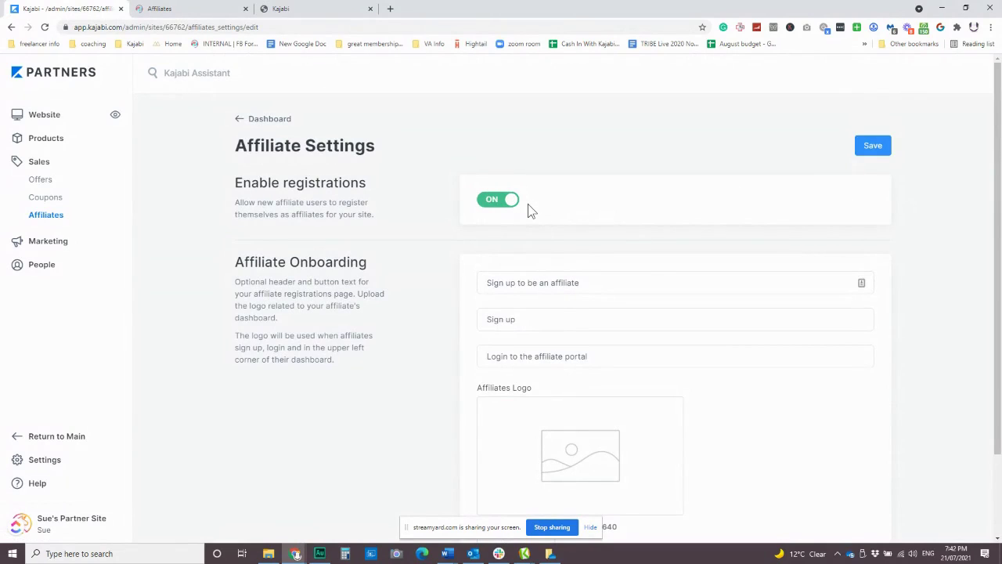
pyautogui.click(265, 126)
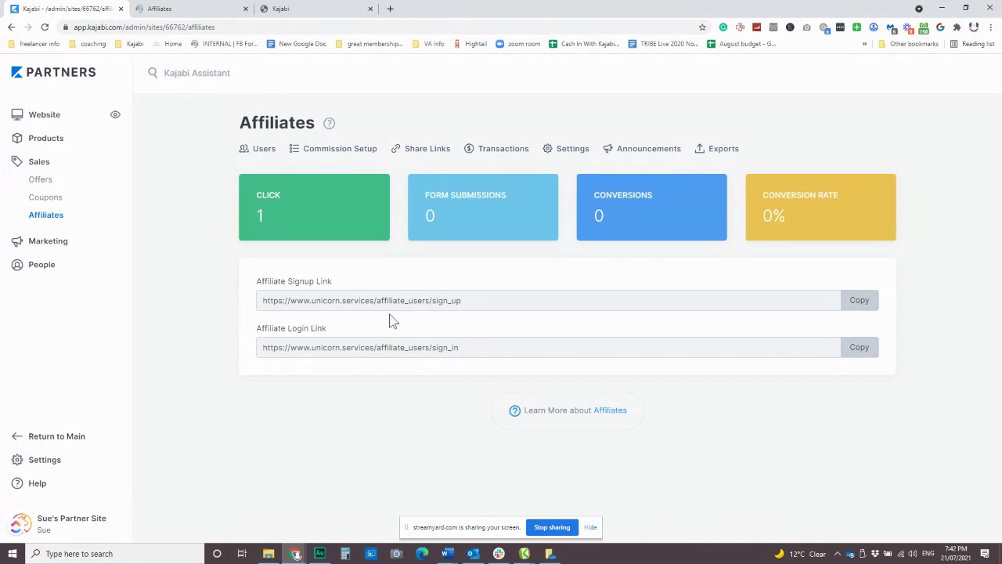
# Copy the affiliate login link, then bring up the 'Become a part of the Team' application form.
pyautogui.click(868, 351)
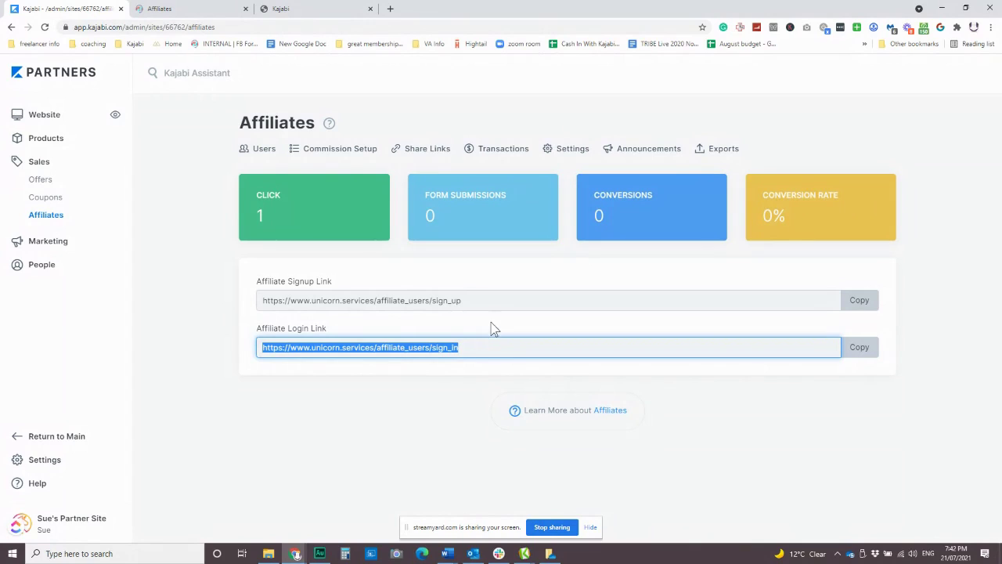
pyautogui.click(561, 333)
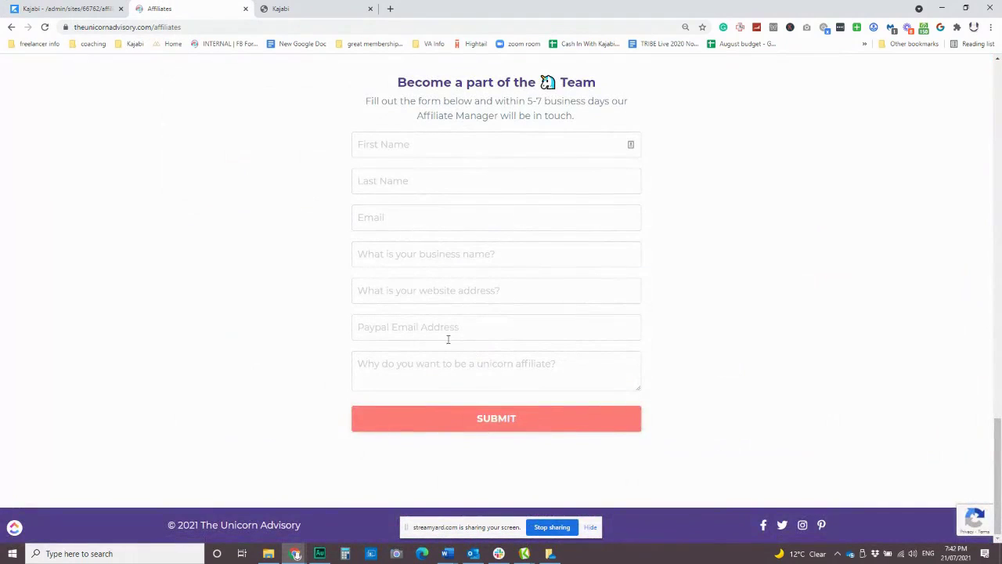
pyautogui.scroll(1, 443, 262)
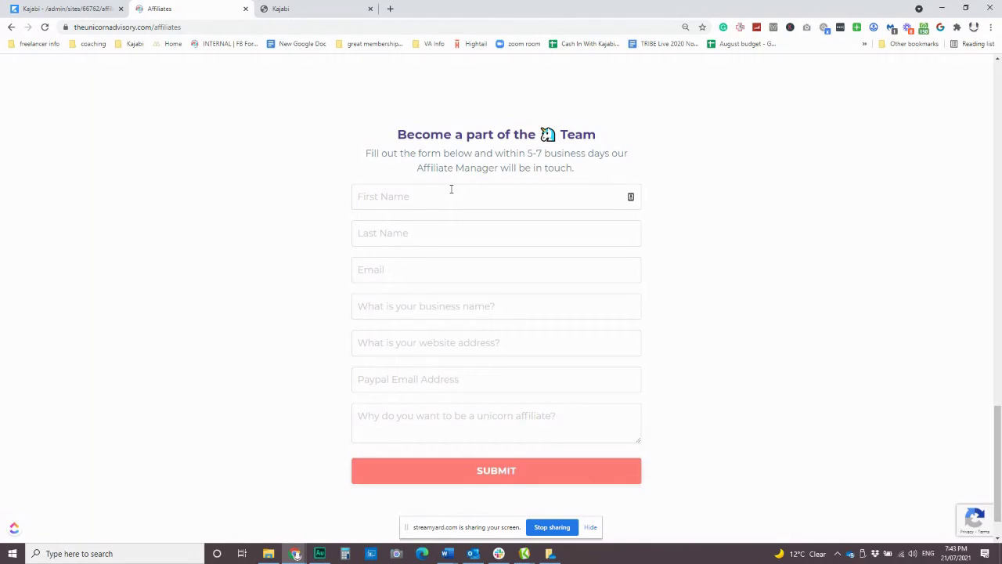
# Check the Affiliate Users list (1 user) and the Import Affiliates page, then return to the dashboard.
pyautogui.click(63, 10)
pyautogui.click(263, 151)
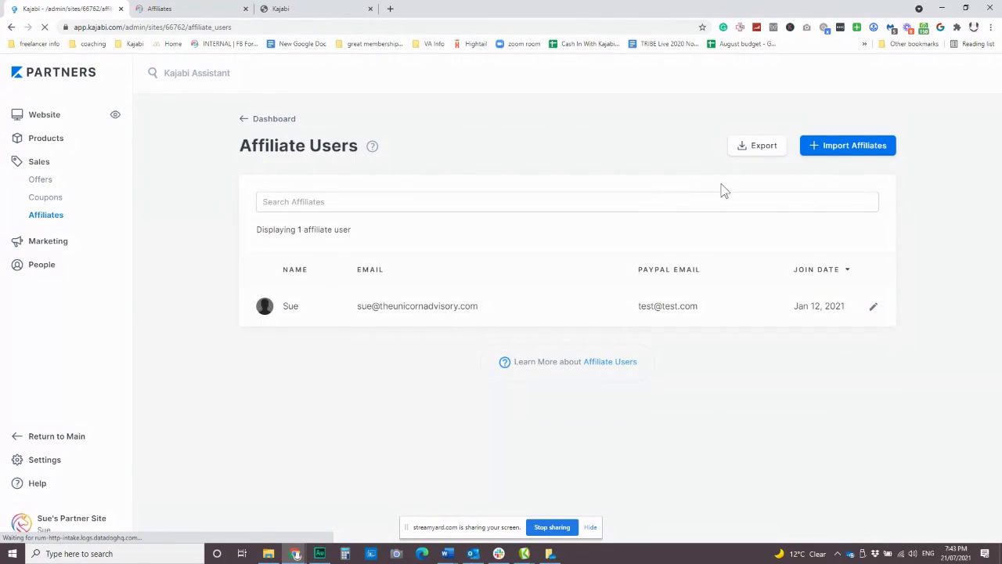
pyautogui.click(820, 149)
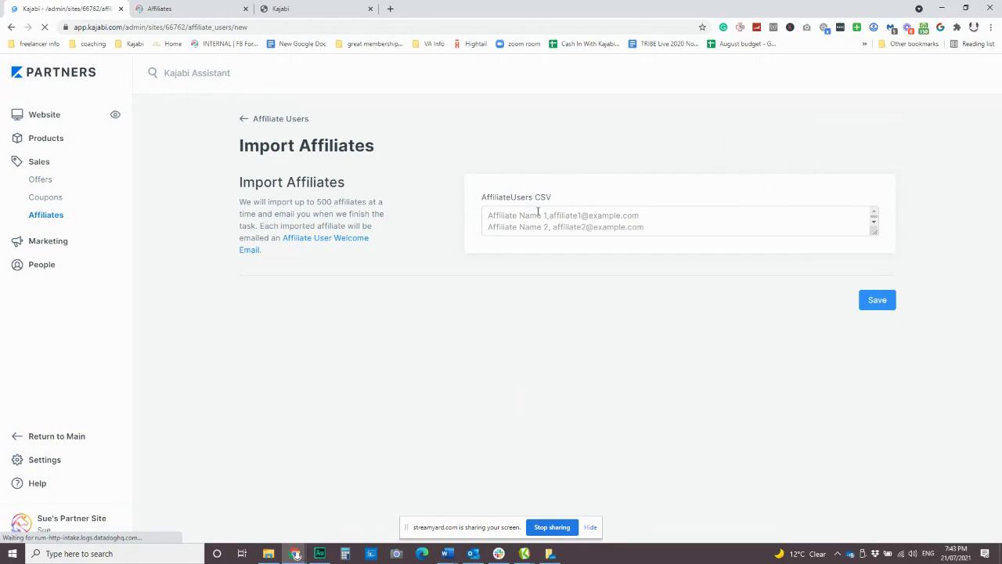
pyautogui.click(281, 119)
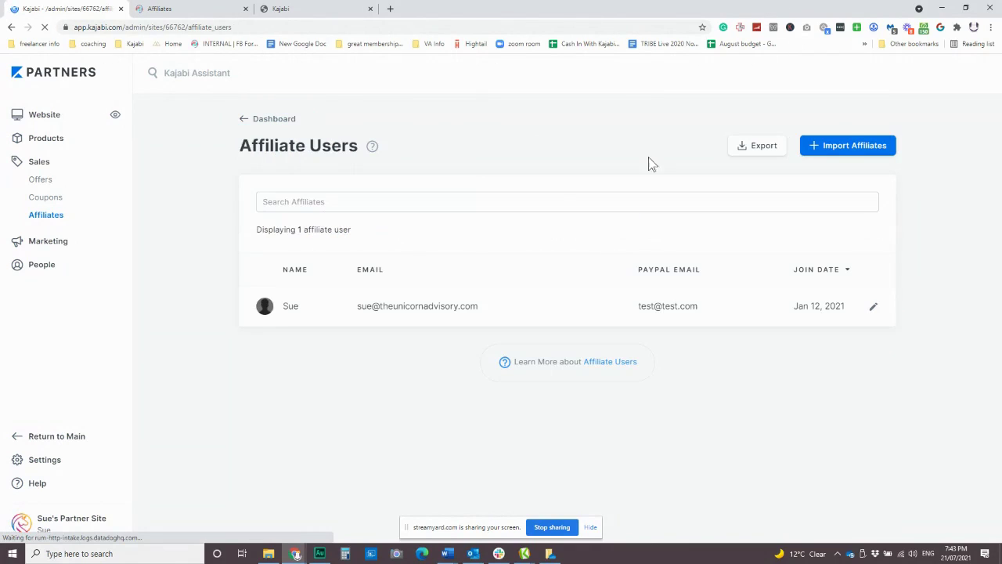
pyautogui.click(826, 150)
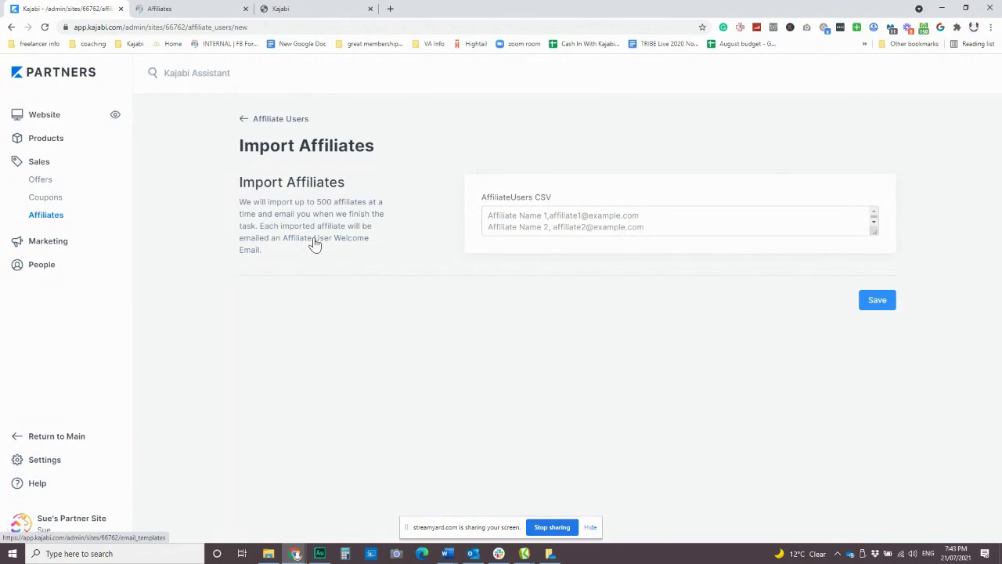
pyautogui.click(243, 118)
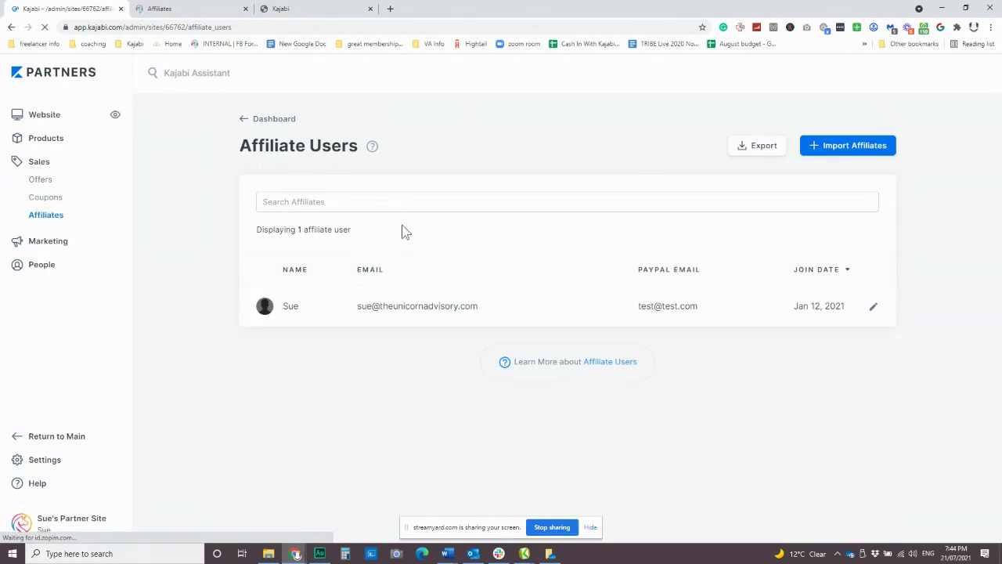
pyautogui.click(274, 123)
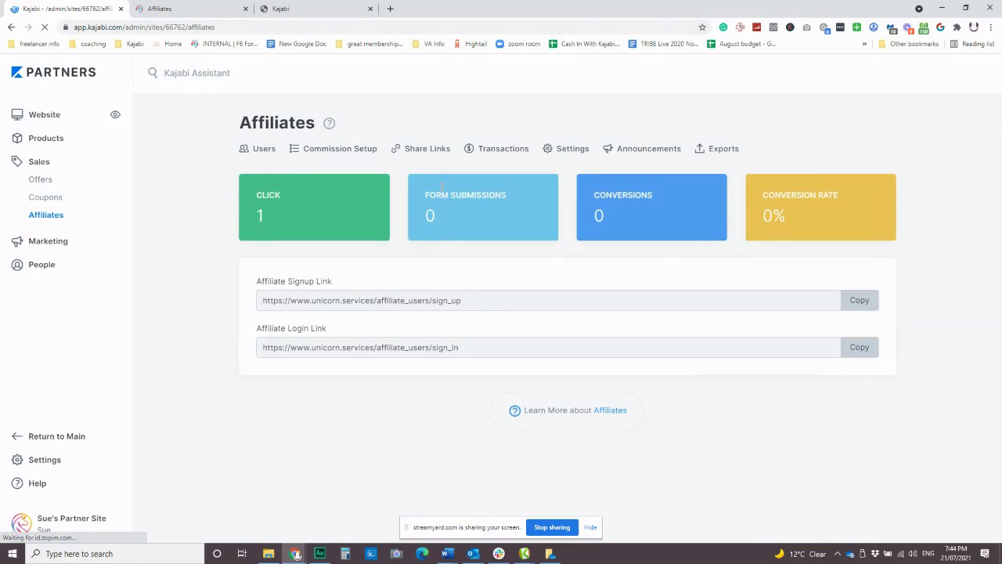
# Open Commission Setup and scroll the Available Offers, all switched off at 0%.
pyautogui.click(330, 154)
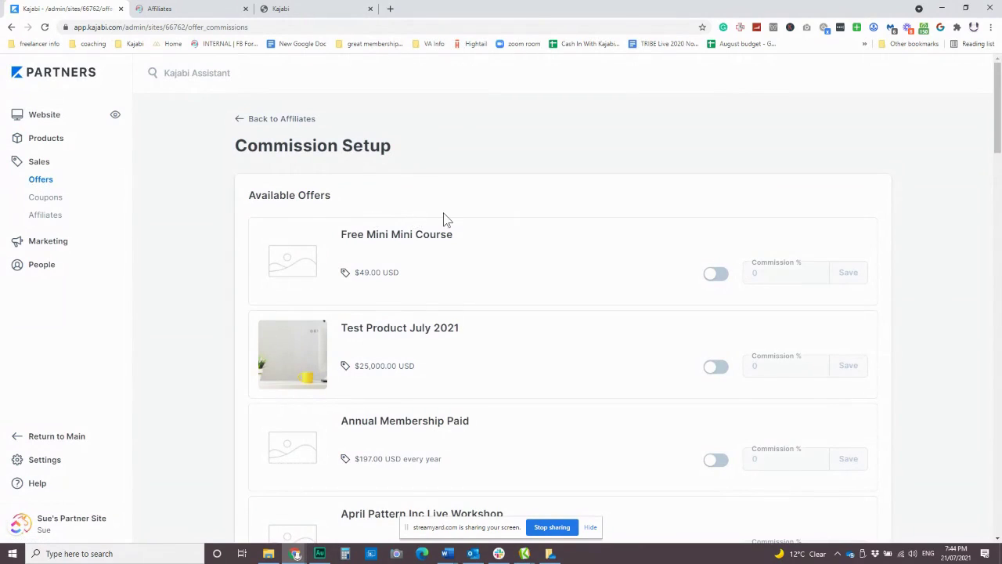
pyautogui.scroll(-12, 475, 253)
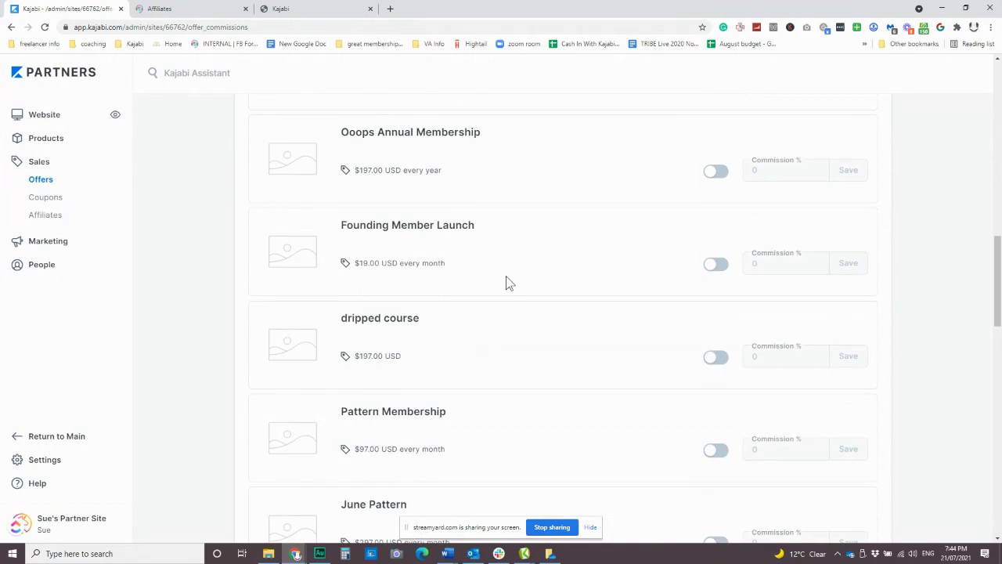
pyautogui.scroll(9, 510, 287)
pyautogui.scroll(3, 510, 287)
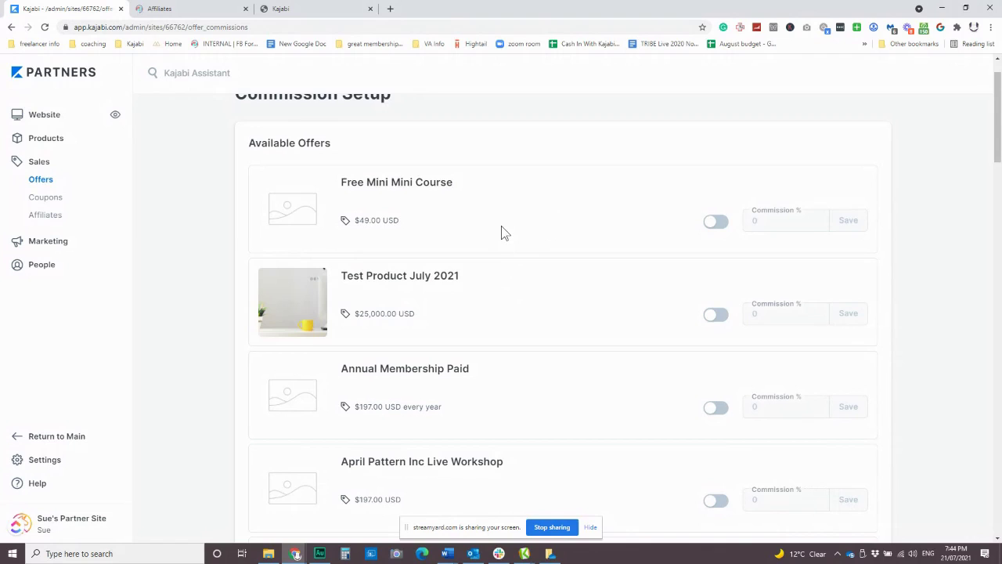
pyautogui.scroll(1, 635, 291)
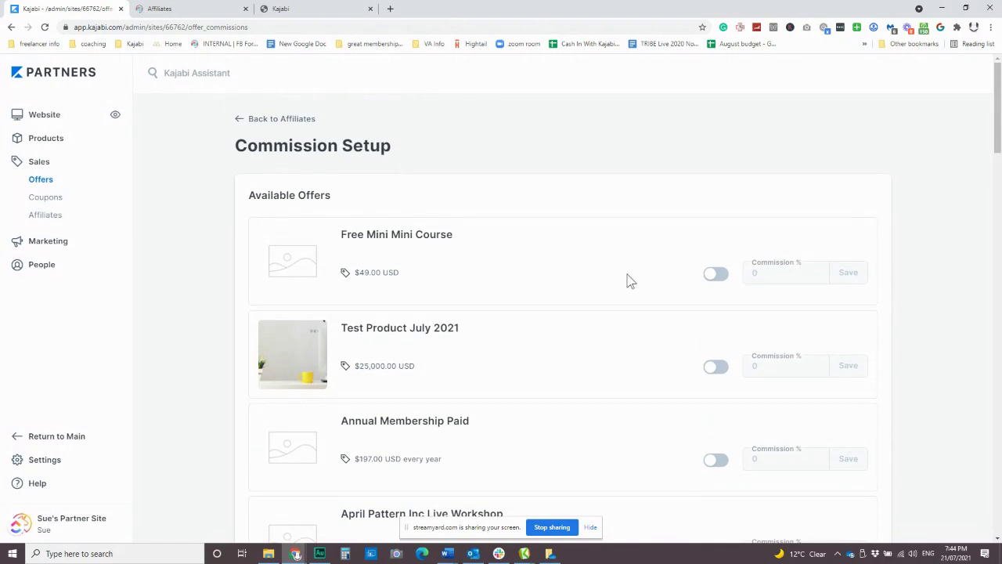
# Switch on commission for Free Mini Mini Course and enter 50%.
pyautogui.click(716, 275)
pyautogui.click(777, 273)
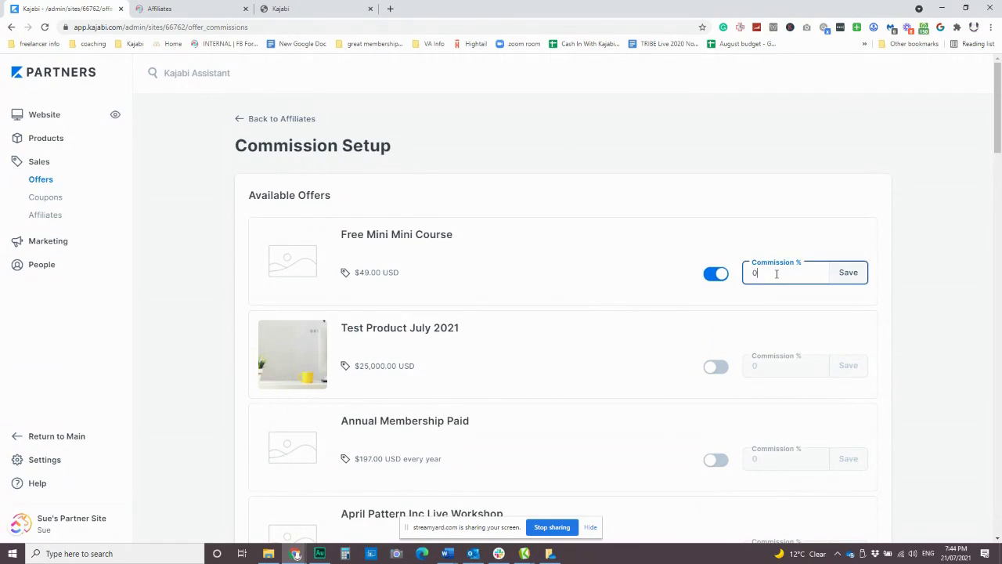
pyautogui.press('BackSpace')
pyautogui.write('50')
# Enable commission on Test Product July 2021 at 50% and Annual Membership Paid at 40%.
pyautogui.scroll(-2, 630, 280)
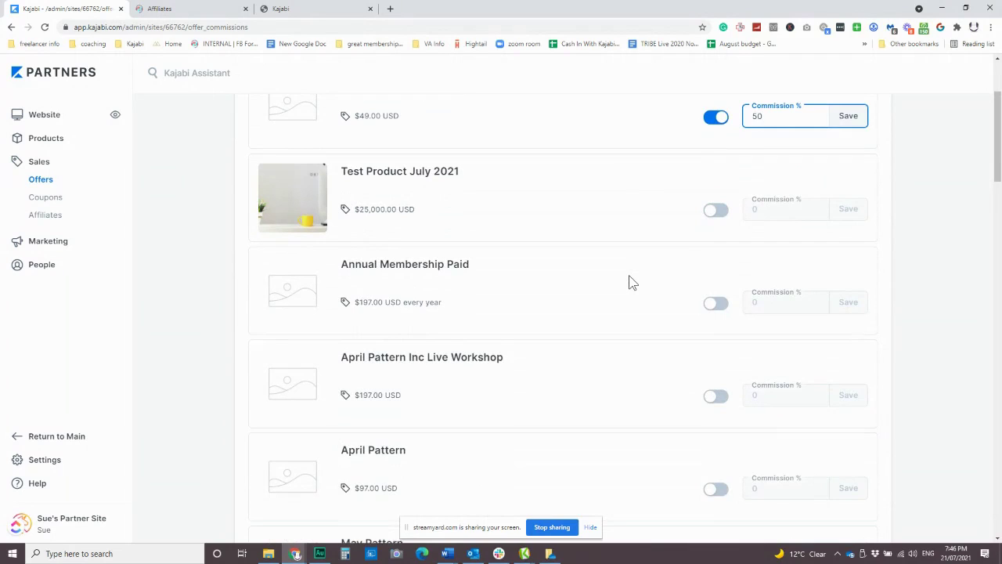
pyautogui.scroll(1, 638, 284)
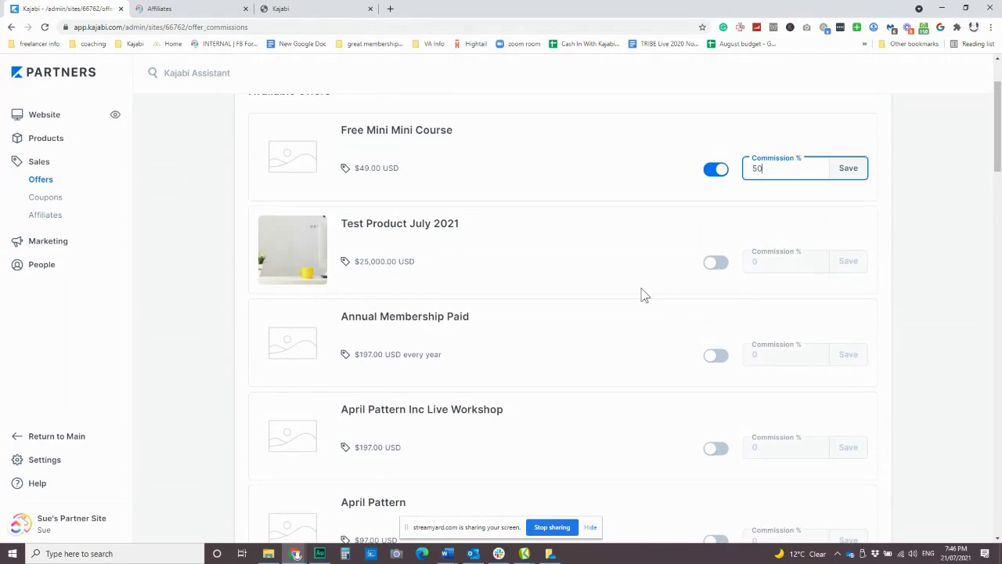
pyautogui.click(716, 264)
pyautogui.click(768, 263)
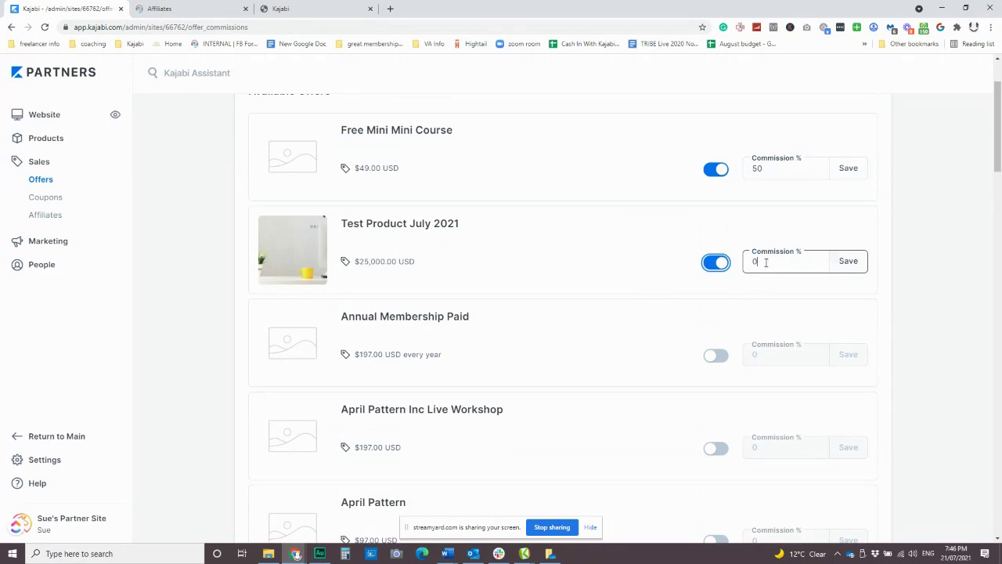
pyautogui.doubleClick(754, 263)
pyautogui.write('50')
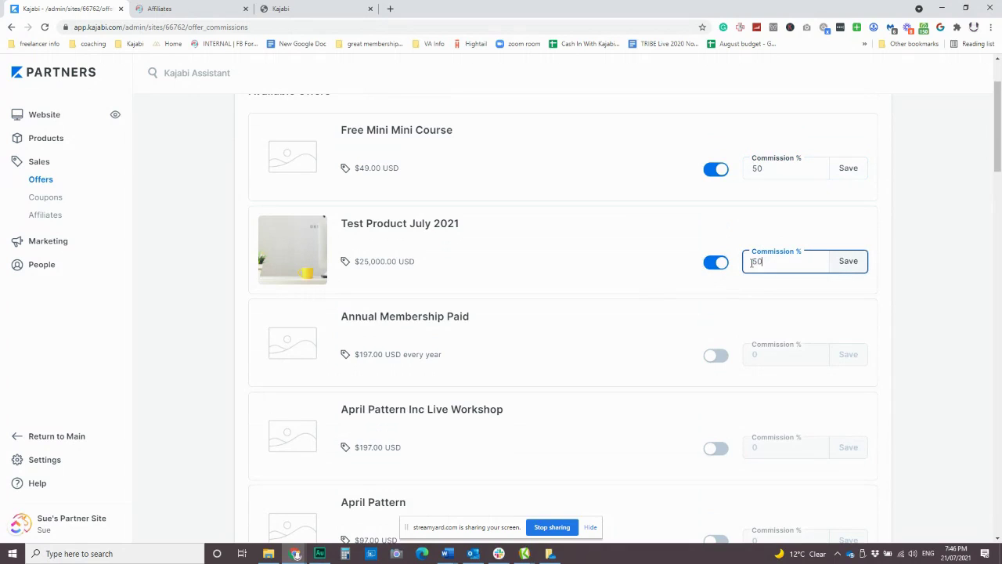
pyautogui.click(716, 356)
pyautogui.click(788, 357)
pyautogui.press('BackSpace')
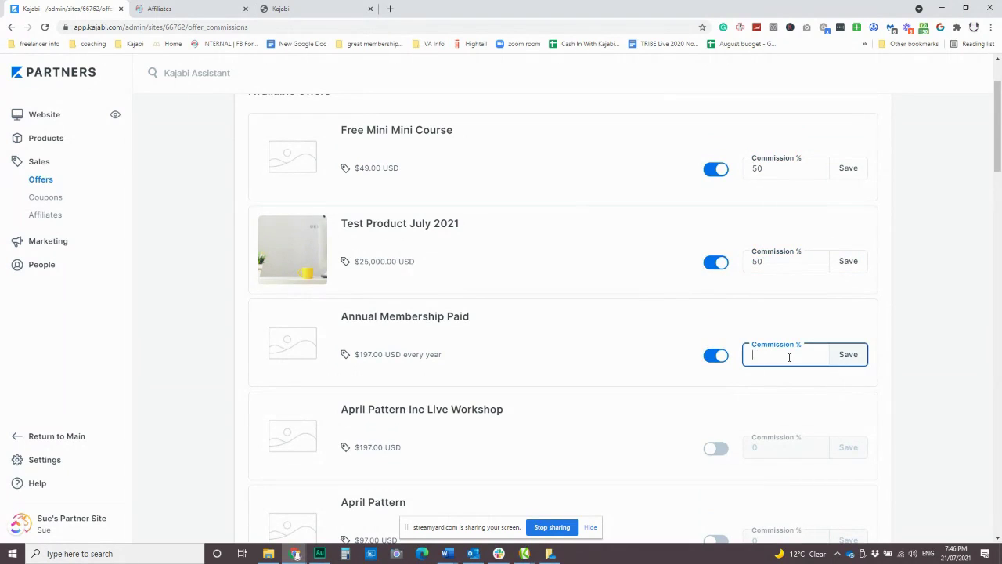
pyautogui.write('40')
# Set April Pattern Inc Live Workshop to 50% and save the workshop, Annual Membership and Free Mini Mini Course commissions.
pyautogui.scroll(-2, 603, 341)
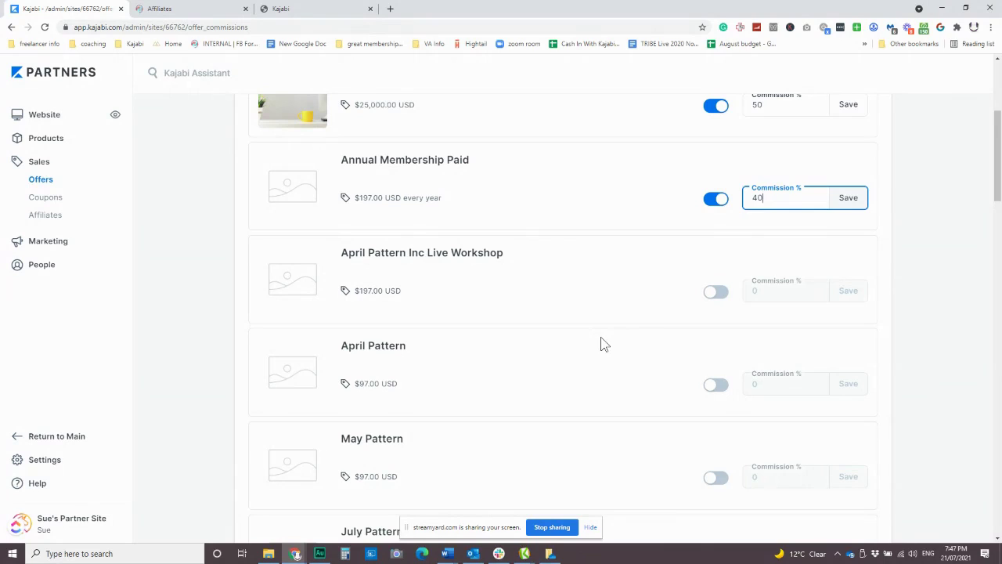
pyautogui.click(712, 292)
pyautogui.moveTo(766, 290); pyautogui.dragTo(744, 291)
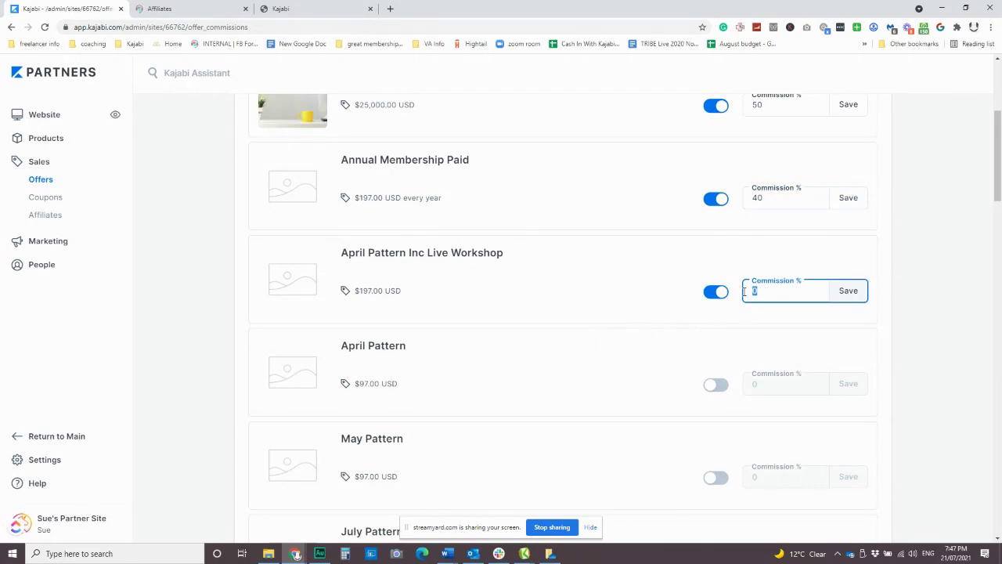
pyautogui.write('50')
pyautogui.click(854, 294)
pyautogui.click(848, 199)
pyautogui.scroll(2, 737, 253)
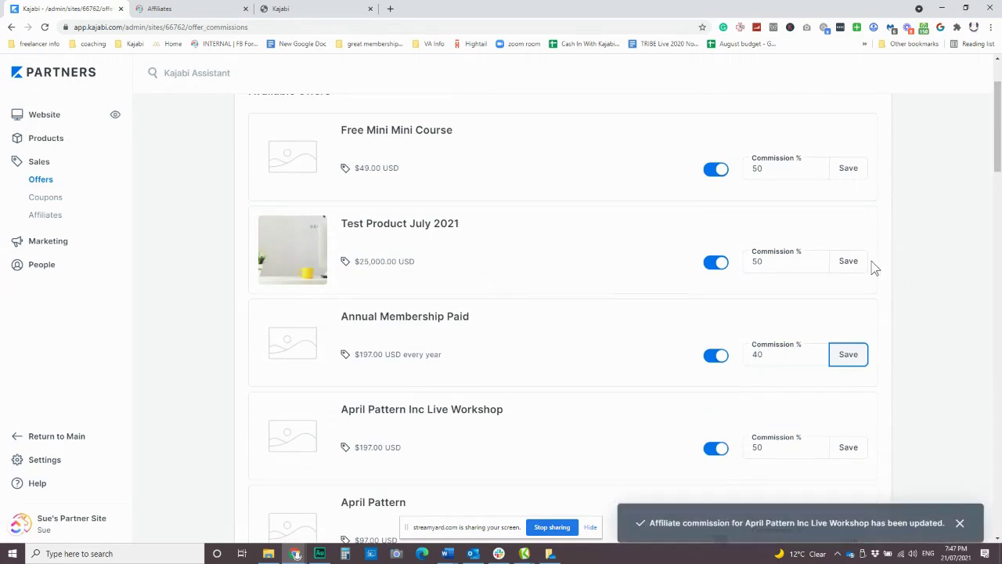
pyautogui.click(849, 170)
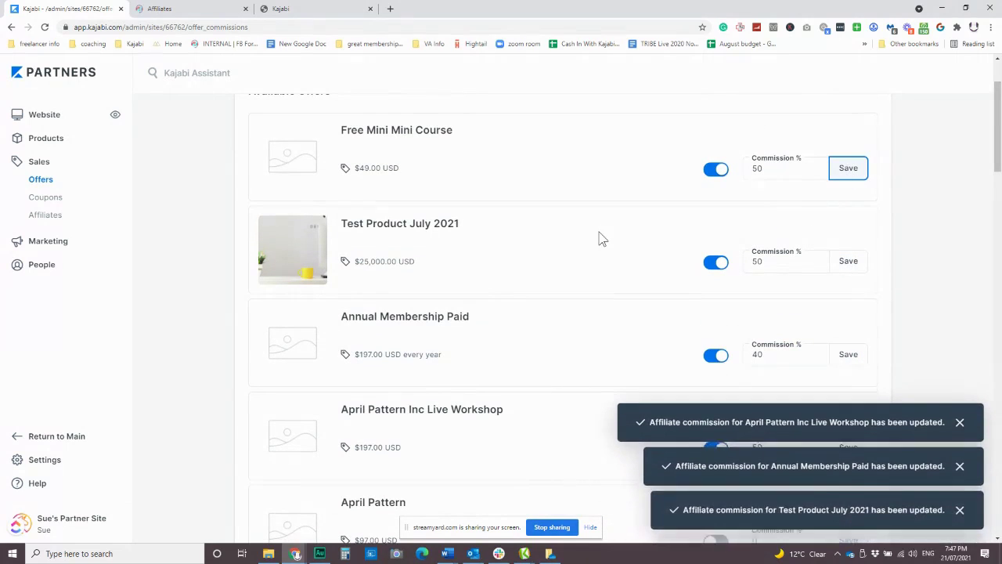
pyautogui.scroll(2, 596, 239)
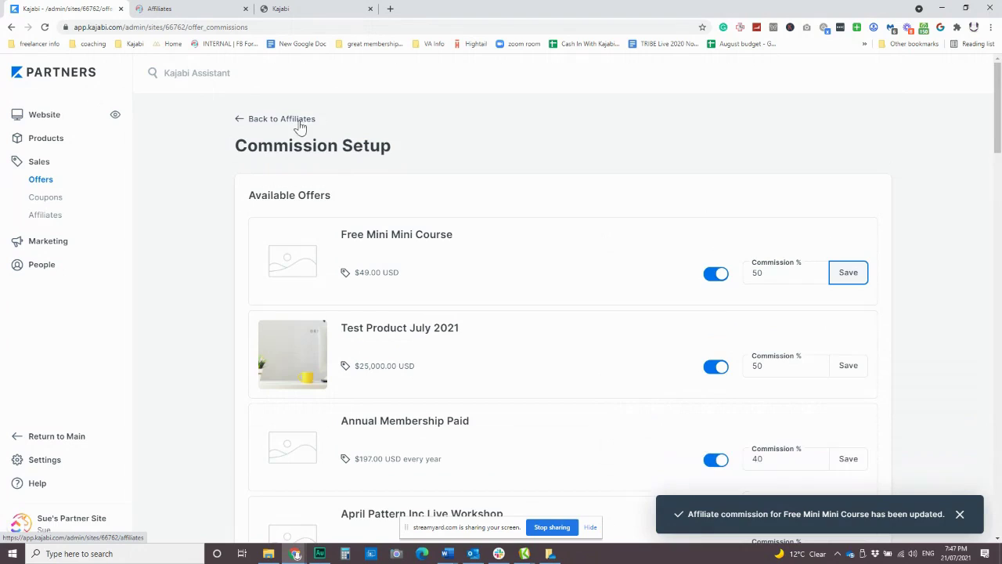
# Tick 'Give an affiliate commission' in Pattern Membership's After Purchase settings, then return to Affiliates.
pyautogui.click(63, 183)
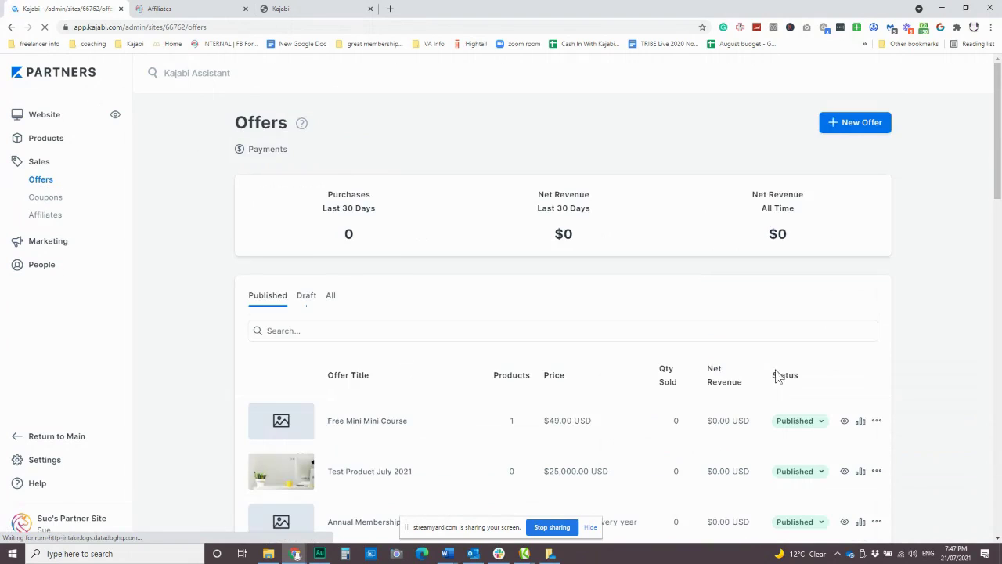
pyautogui.scroll(-2, 441, 347)
pyautogui.scroll(-4, 441, 348)
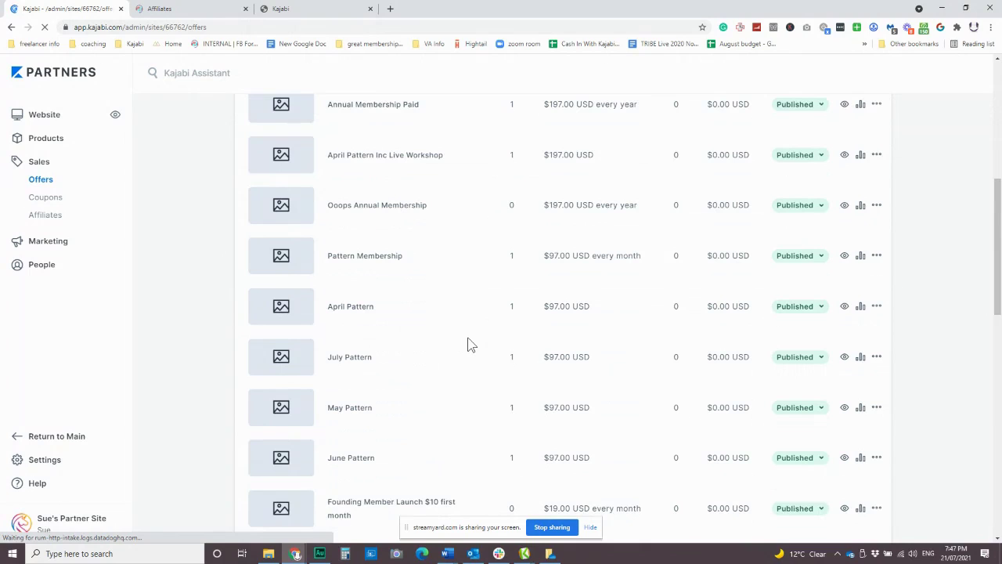
pyautogui.click(359, 264)
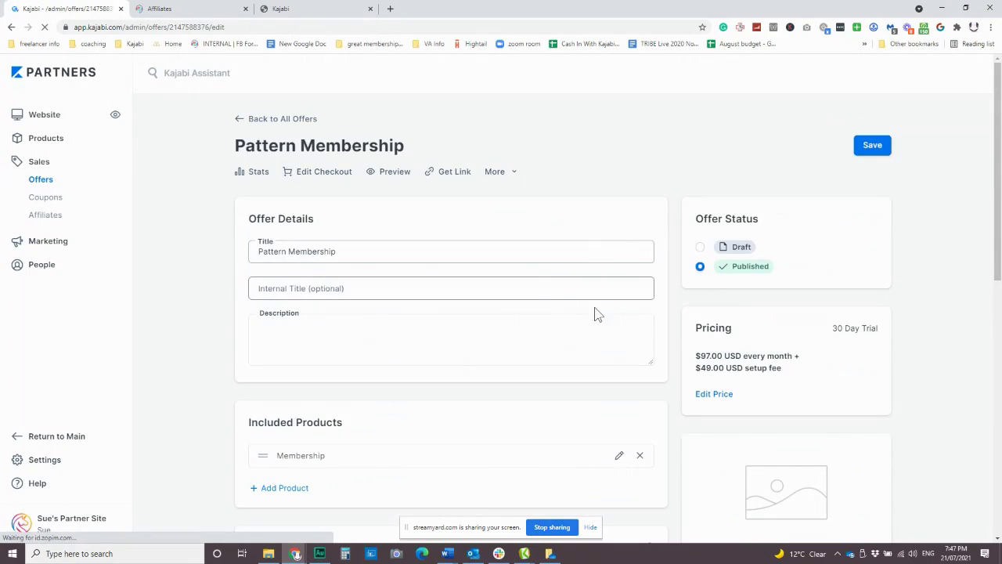
pyautogui.scroll(-7, 531, 270)
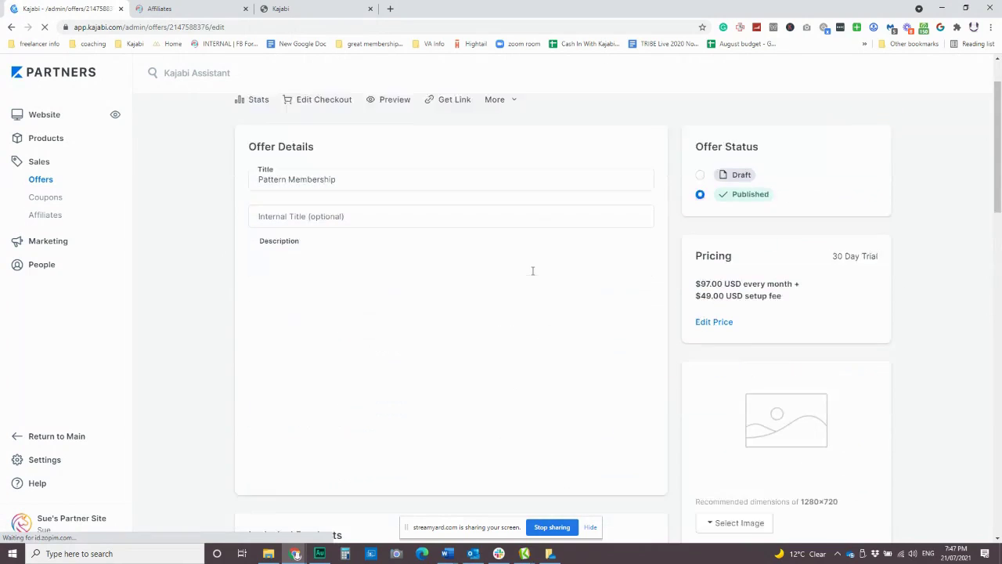
pyautogui.scroll(-5, 535, 266)
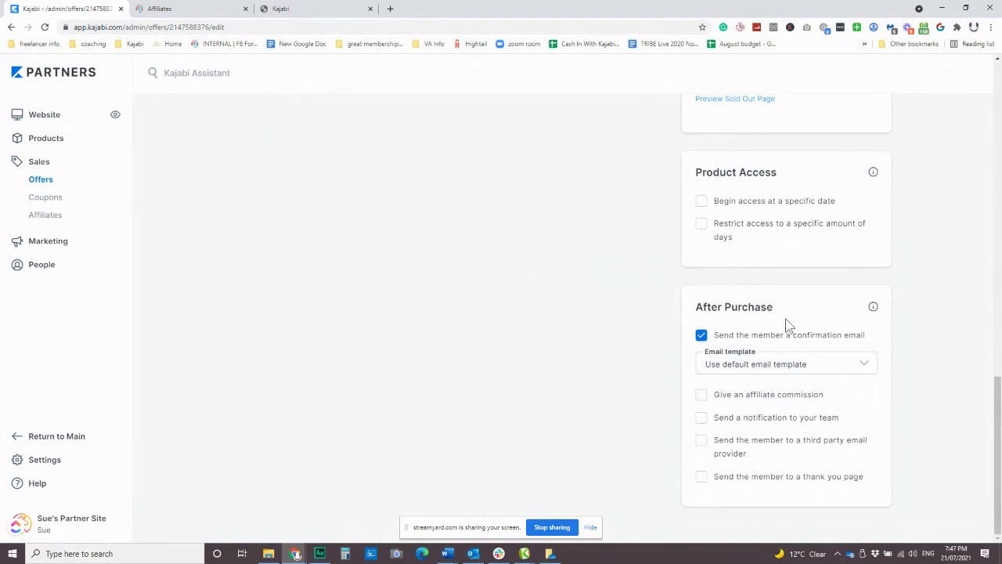
pyautogui.click(702, 395)
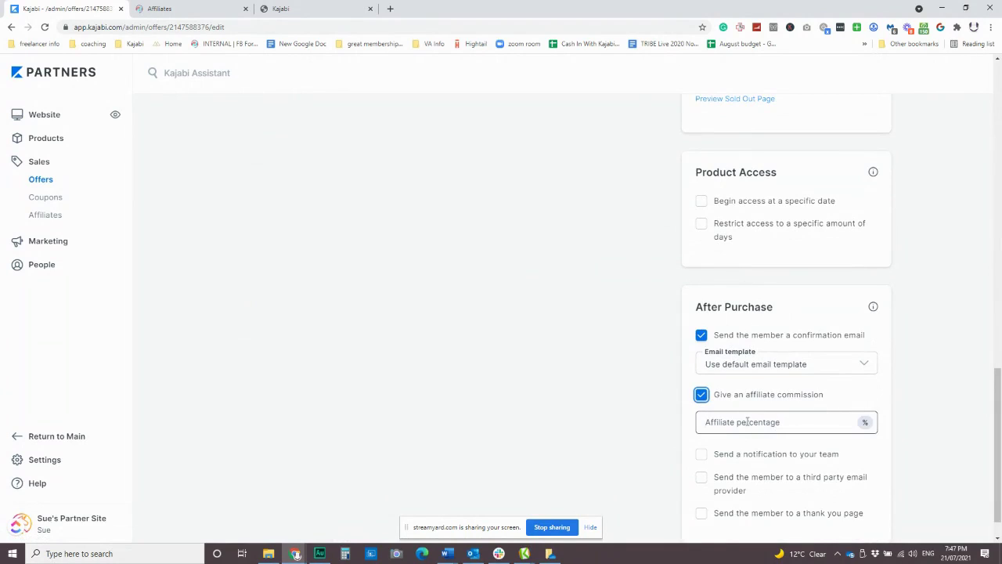
pyautogui.click(739, 421)
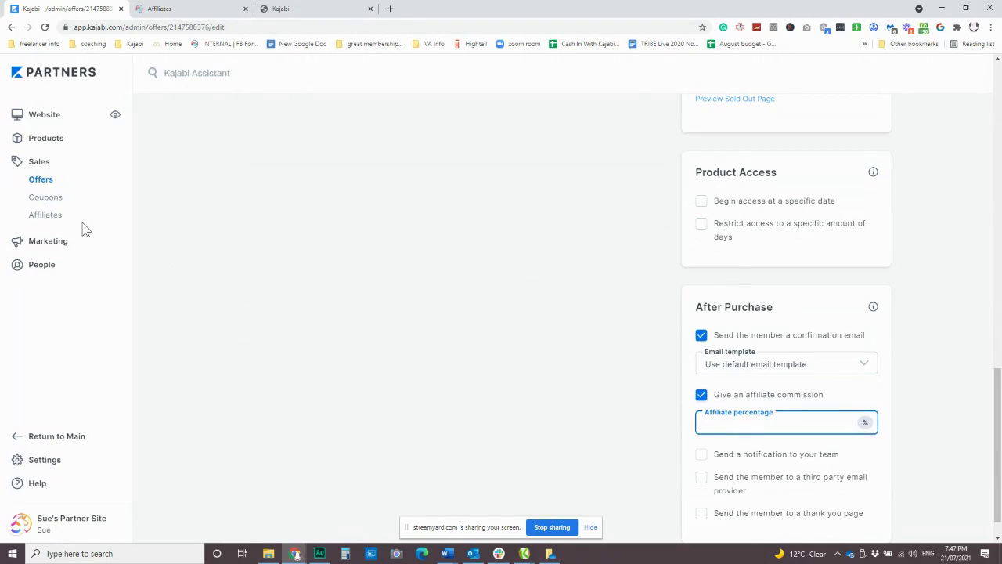
pyautogui.click(49, 219)
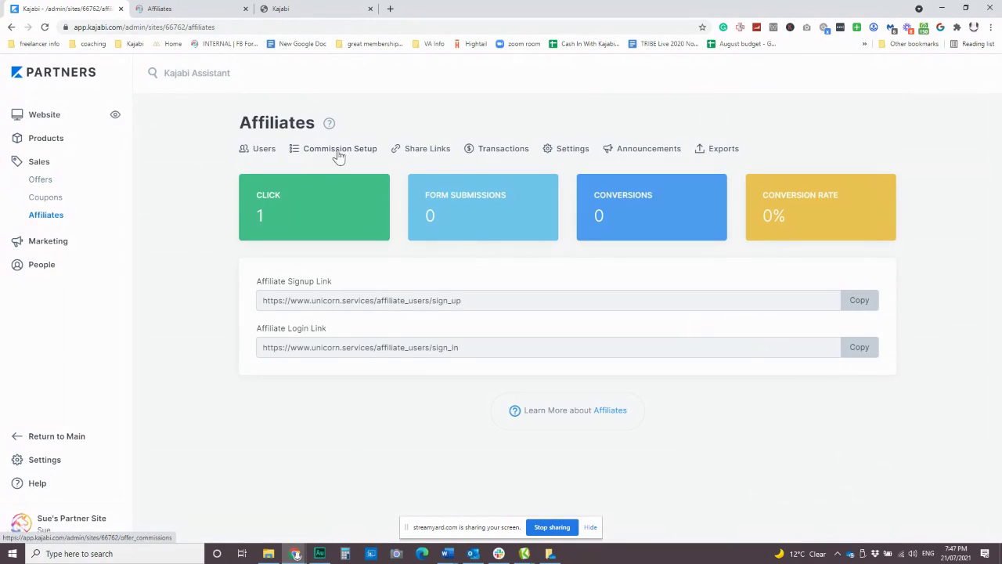
# Show the Share Links list, holding only the 'Test' link to the Webinar Tips Freebie Optin page.
pyautogui.click(432, 154)
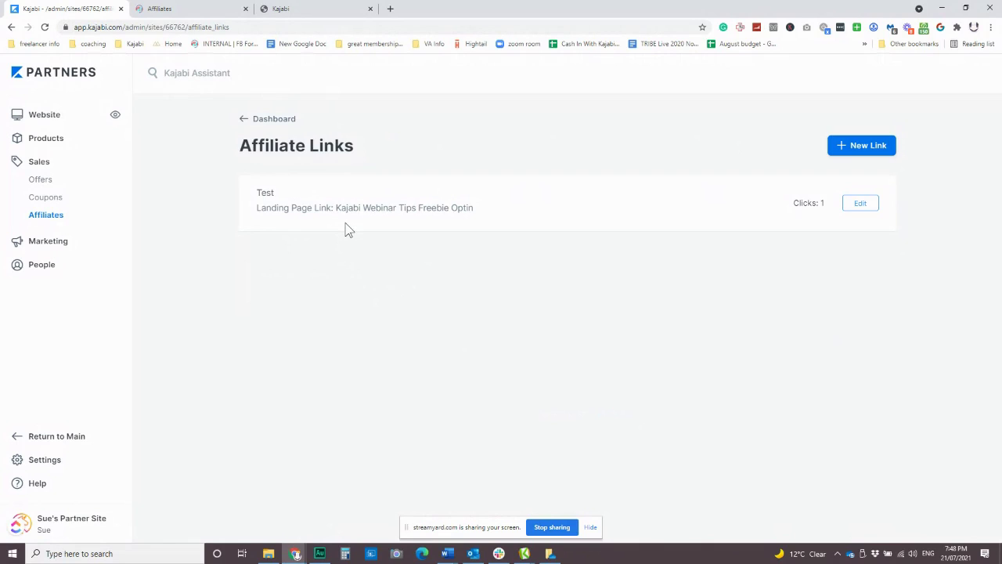
# Open a blank New Link form from the Affiliate Links page.
pyautogui.click(845, 148)
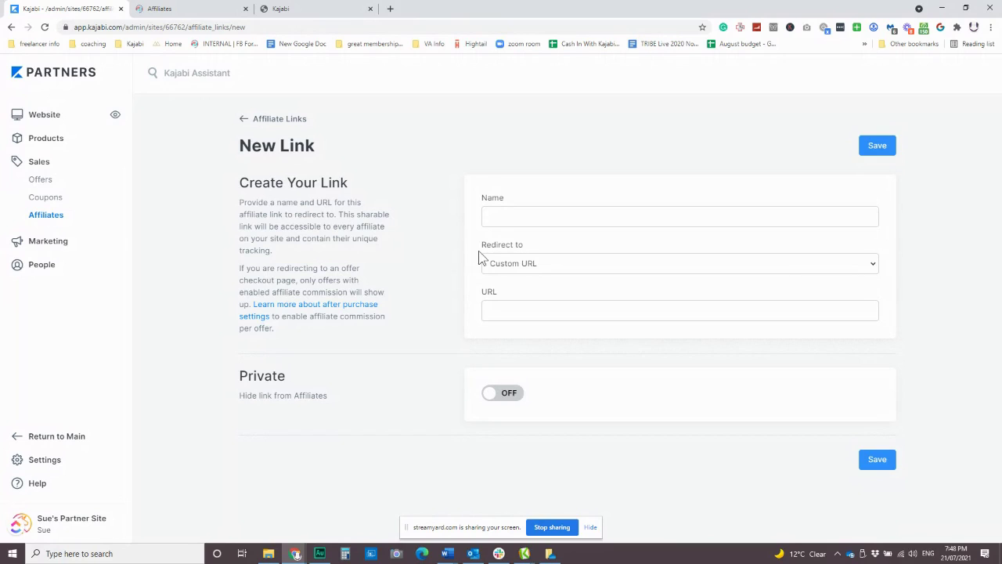
# Name the link 'The Unicorn Advisory Main Site | General Link' and redirect it to the Sample Home landing page.
pyautogui.click(520, 217)
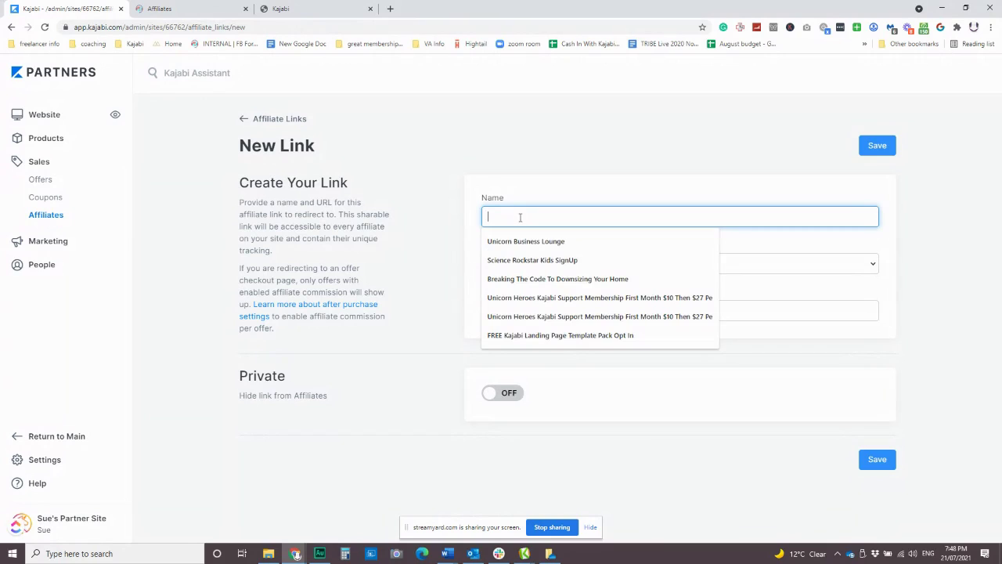
pyautogui.write('T')
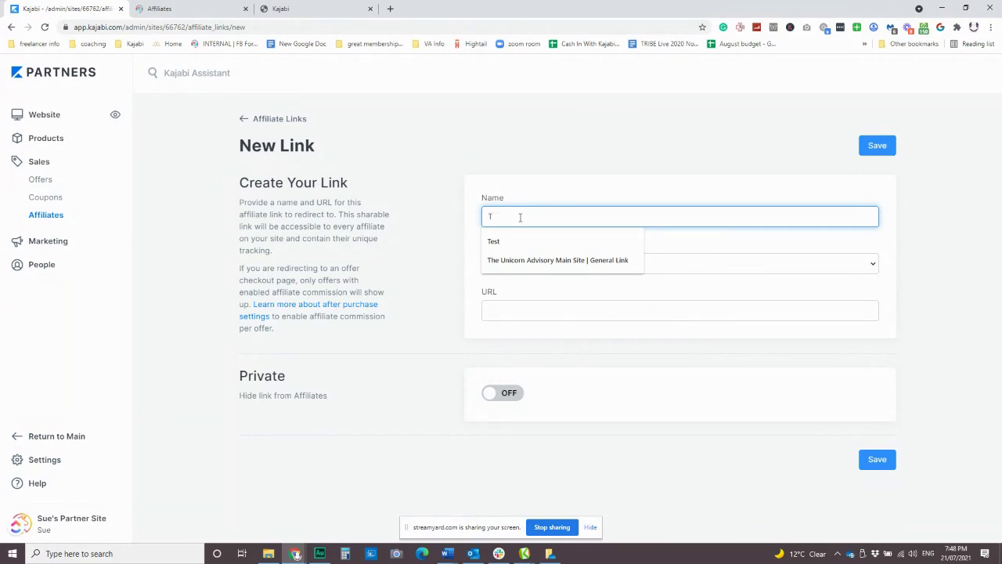
pyautogui.click(545, 261)
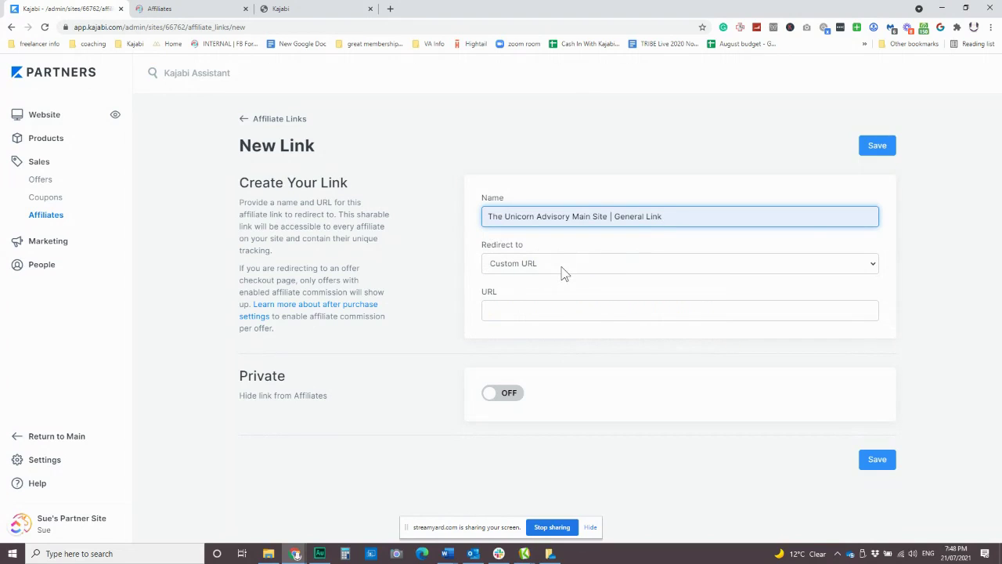
pyautogui.click(563, 270)
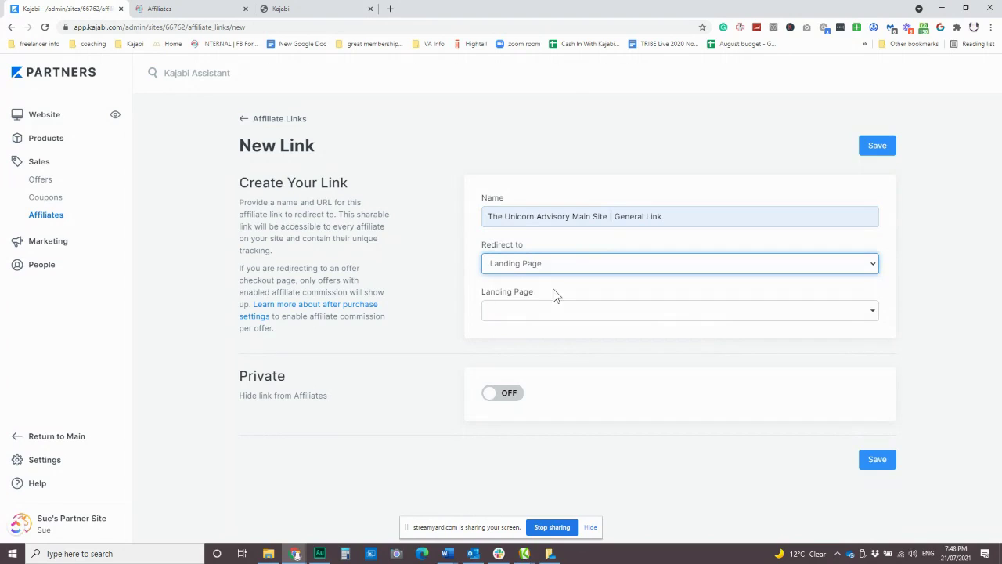
pyautogui.click(550, 268)
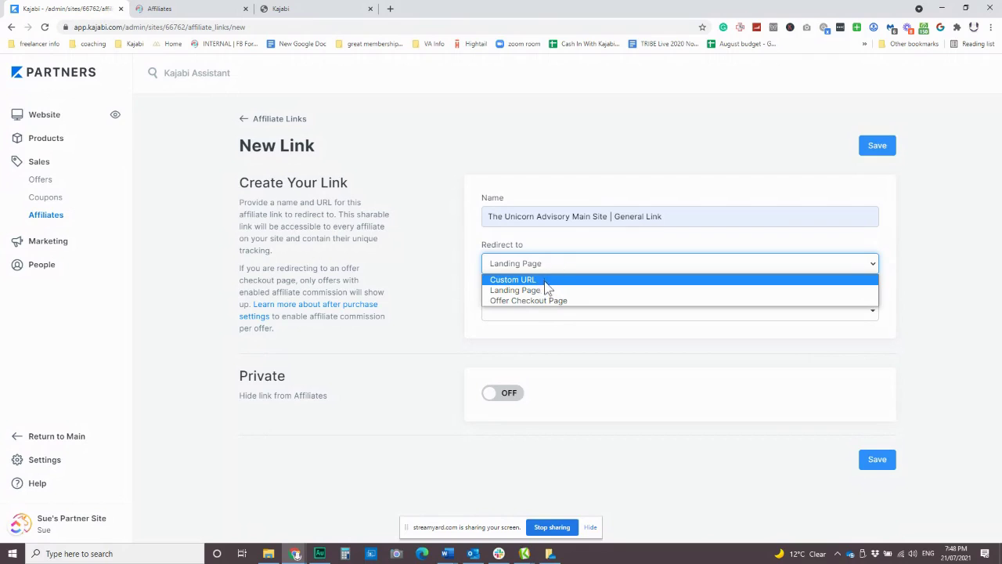
pyautogui.click(546, 289)
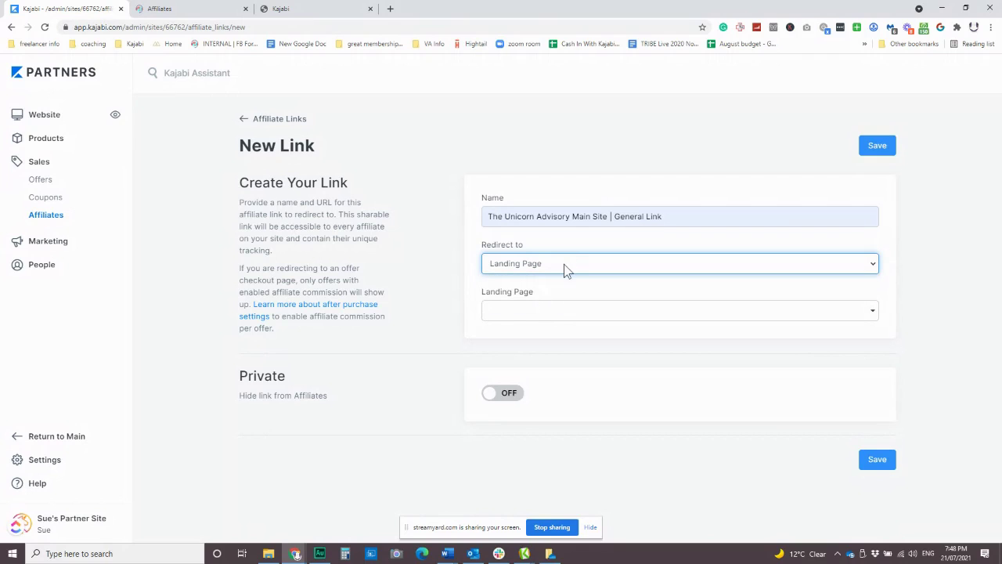
pyautogui.click(552, 315)
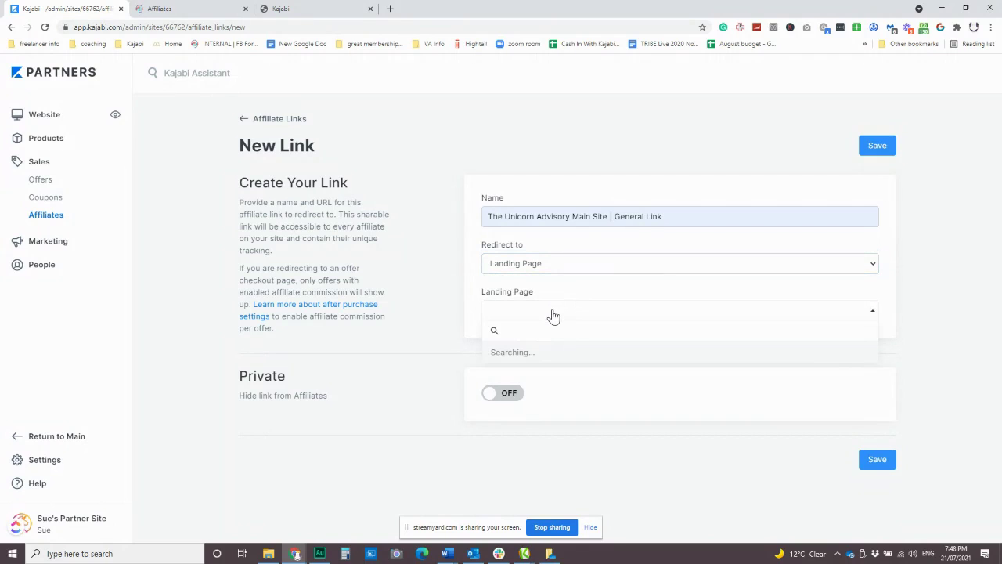
pyautogui.write('home')
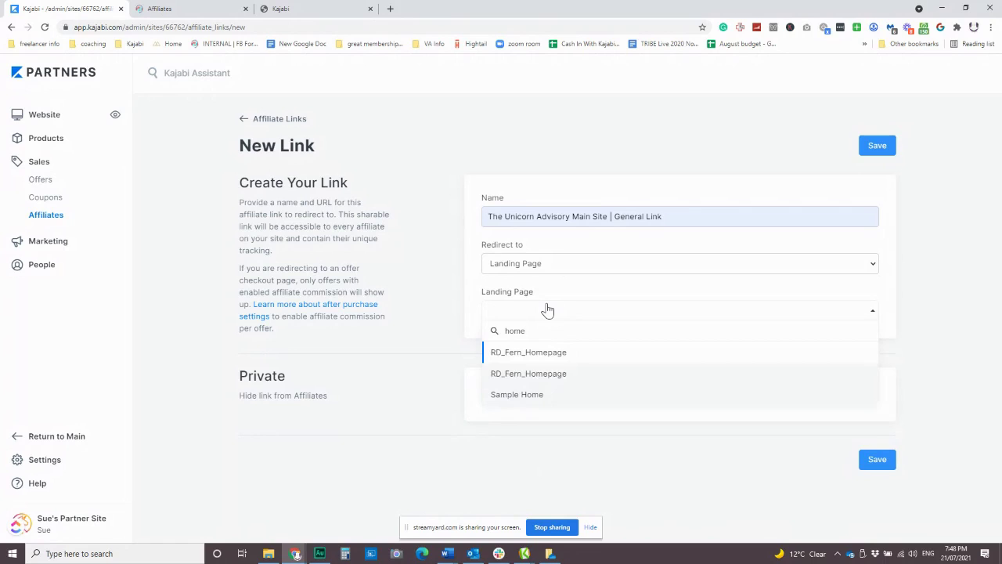
pyautogui.click(535, 394)
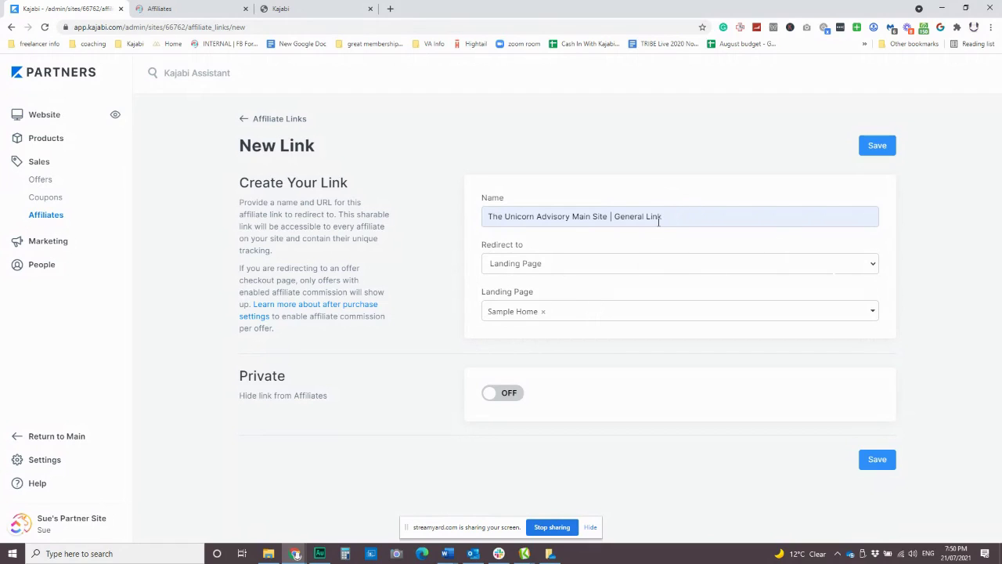
# Save the General Link, then begin another affiliate link on a fresh form.
pyautogui.click(880, 149)
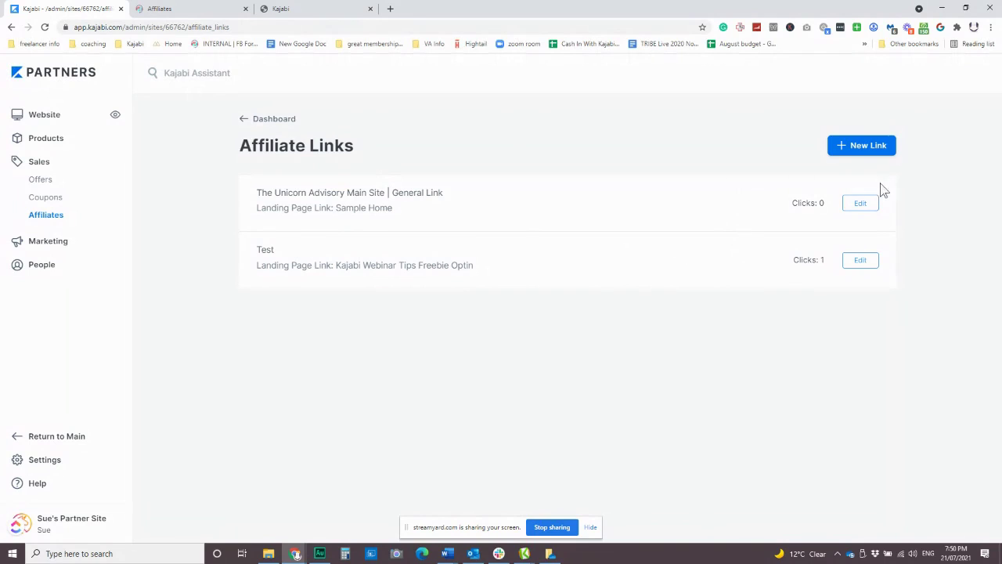
pyautogui.click(843, 151)
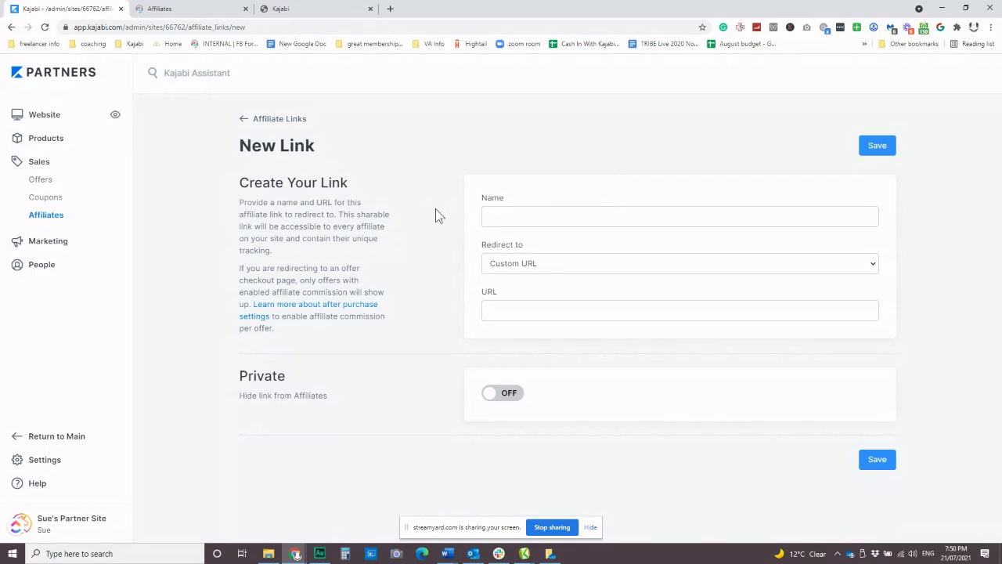
# Fill the name 'Kajabi Template Shop All Designs 25% Commission' from autofill and set Redirect to Landing Page.
pyautogui.click(523, 217)
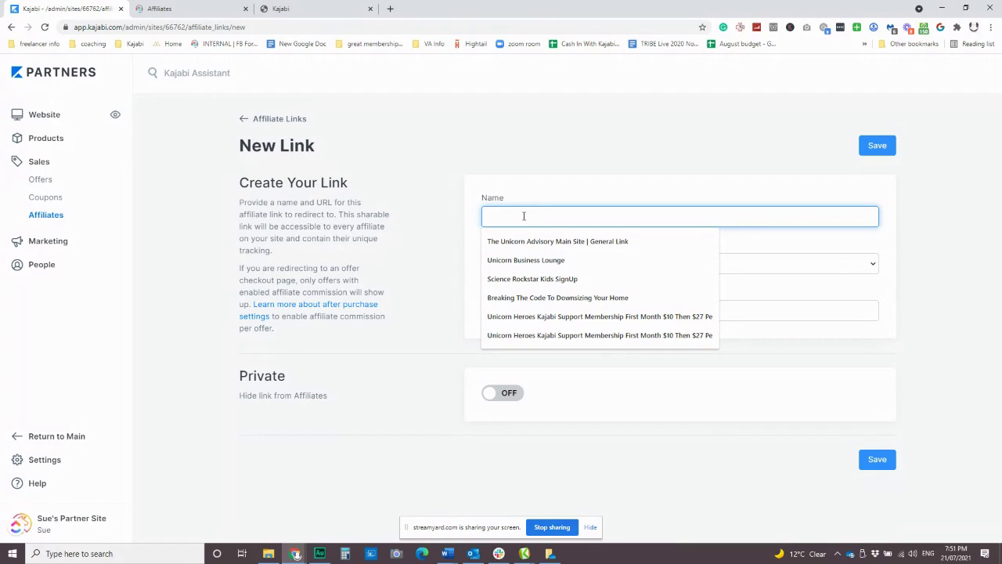
pyautogui.write('Ka')
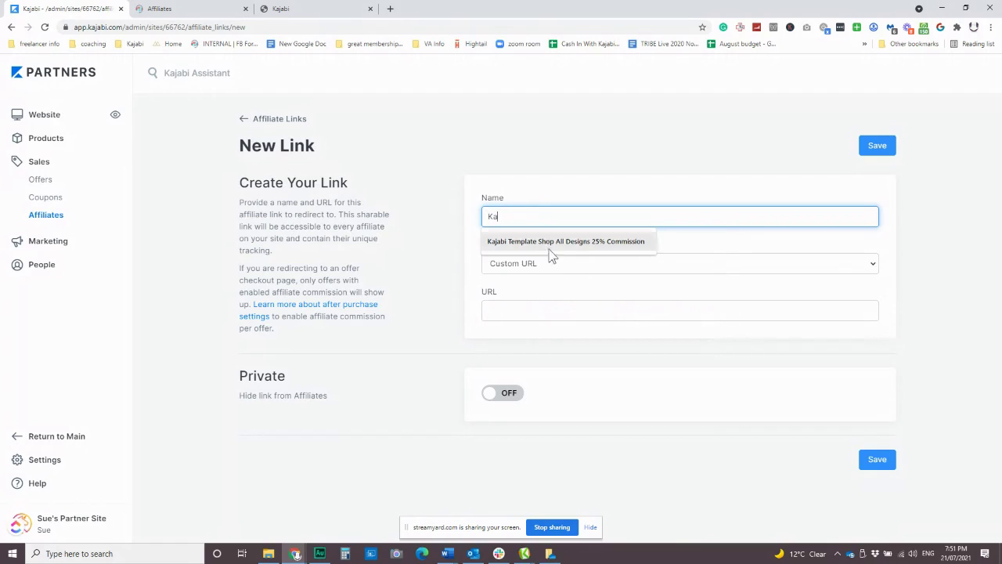
pyautogui.click(559, 242)
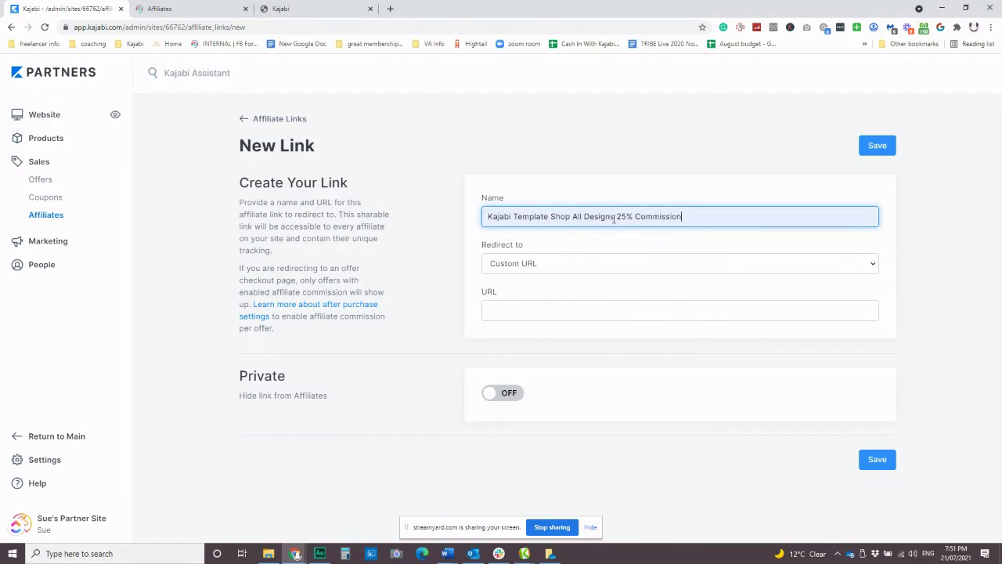
pyautogui.moveTo(615, 216); pyautogui.dragTo(692, 217)
pyautogui.click(708, 217)
pyautogui.click(635, 266)
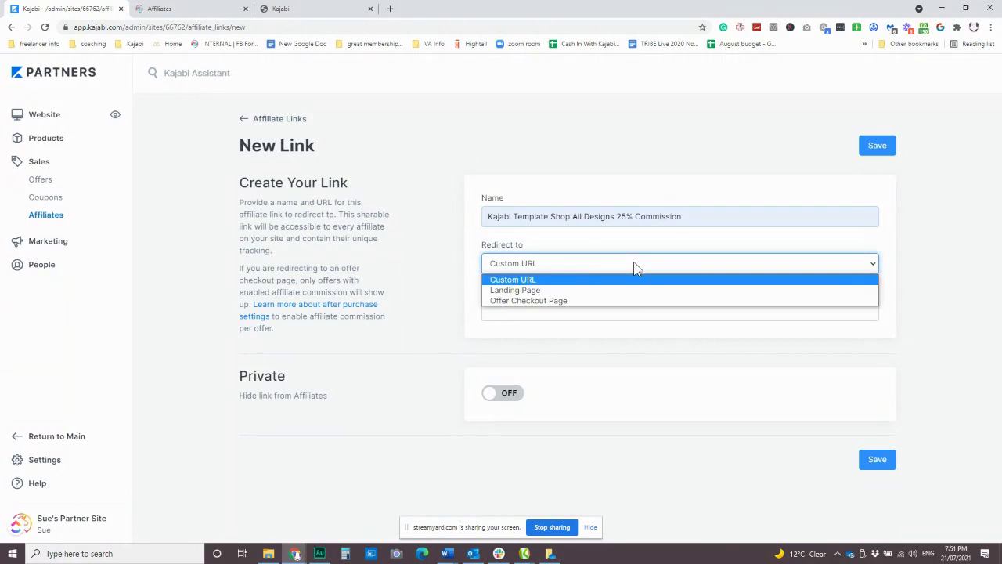
pyautogui.click(595, 292)
pyautogui.click(604, 266)
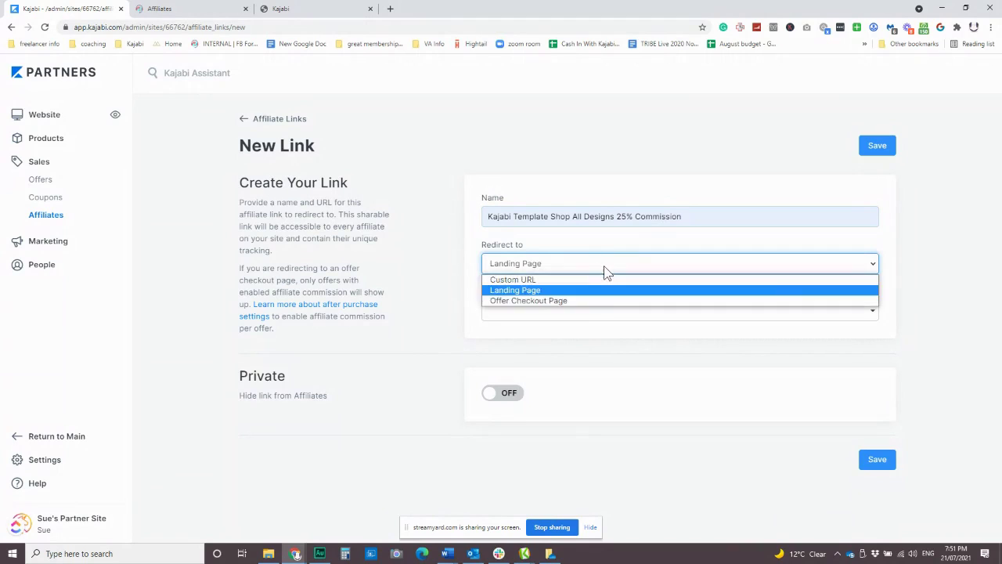
pyautogui.click(575, 245)
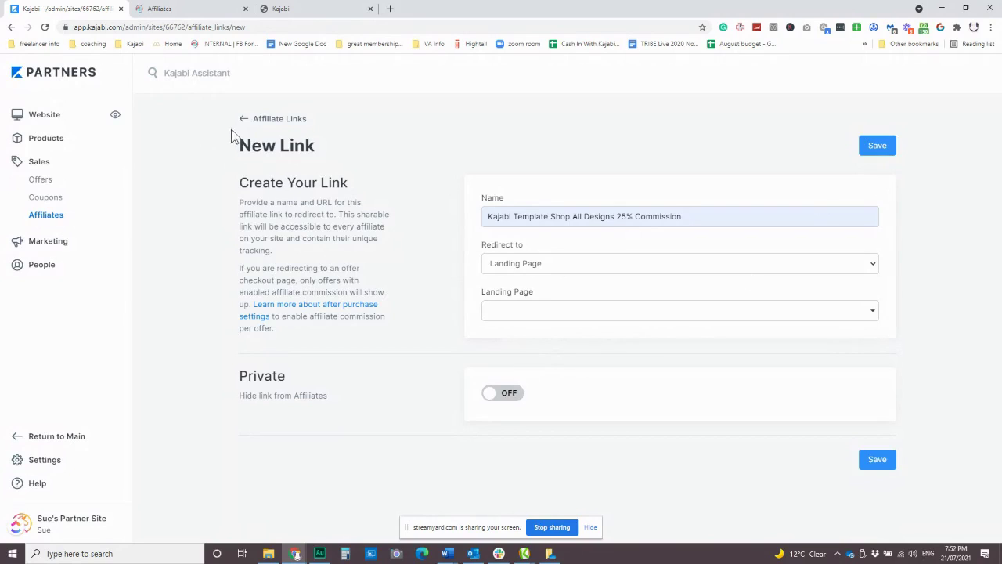
# Leave the unsaved link via Affiliate Links and return to the Affiliates dashboard.
pyautogui.click(278, 119)
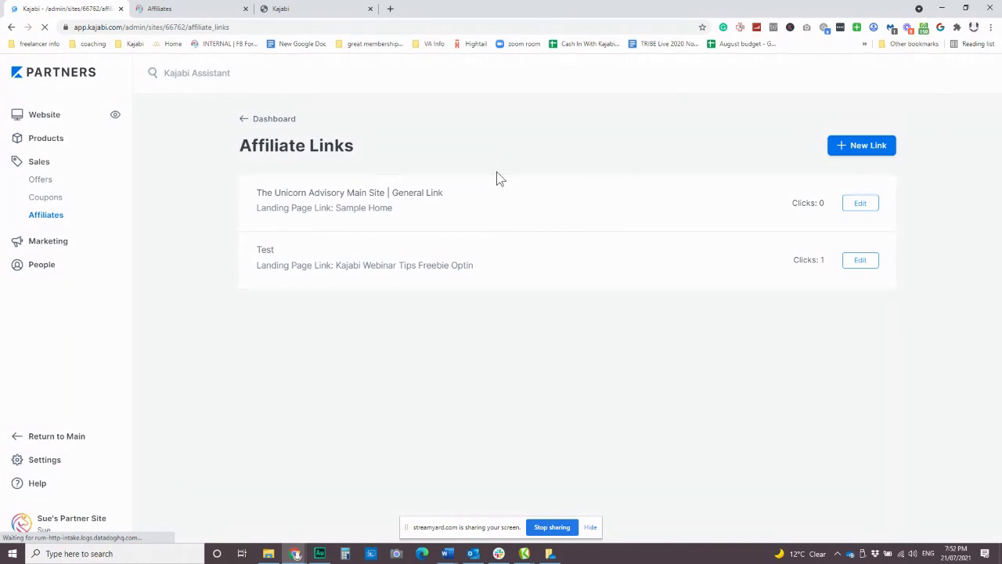
pyautogui.click(246, 124)
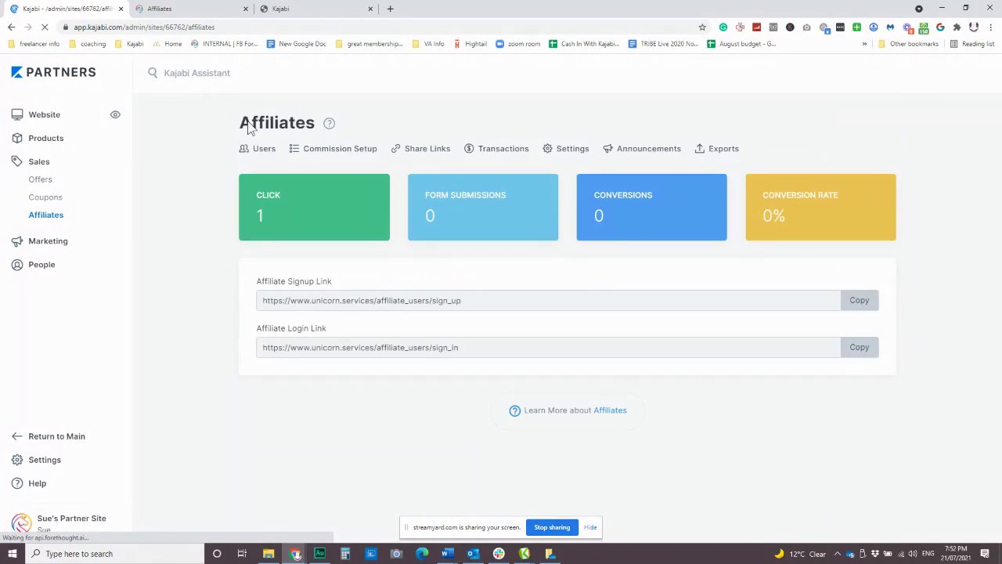
# Open the affiliate Transactions tab, which shows no affiliate sales yet.
pyautogui.click(496, 156)
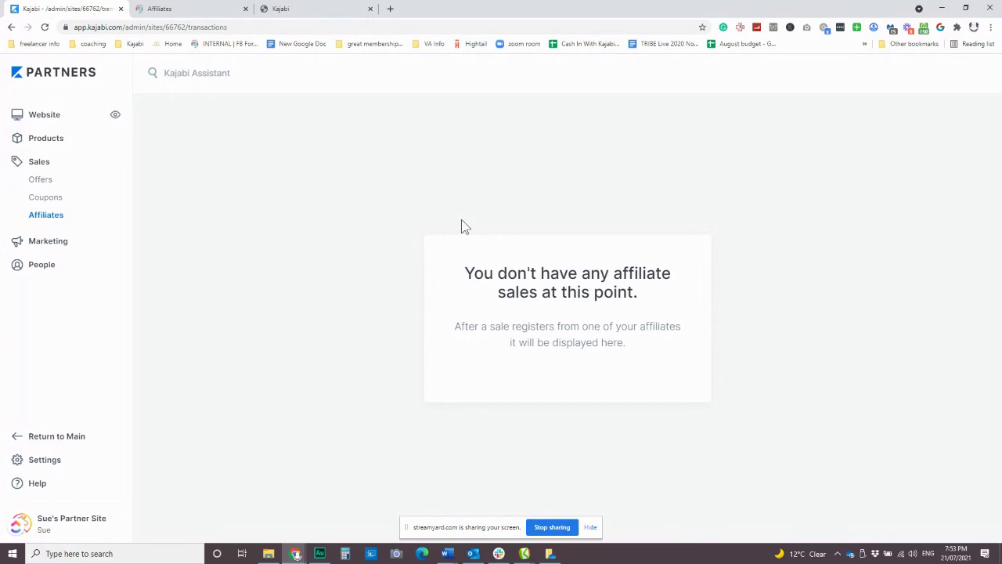
# Go back to the dashboard and open the Users tab listing the one affiliate joined Jan 12, 2021.
pyautogui.click(11, 26)
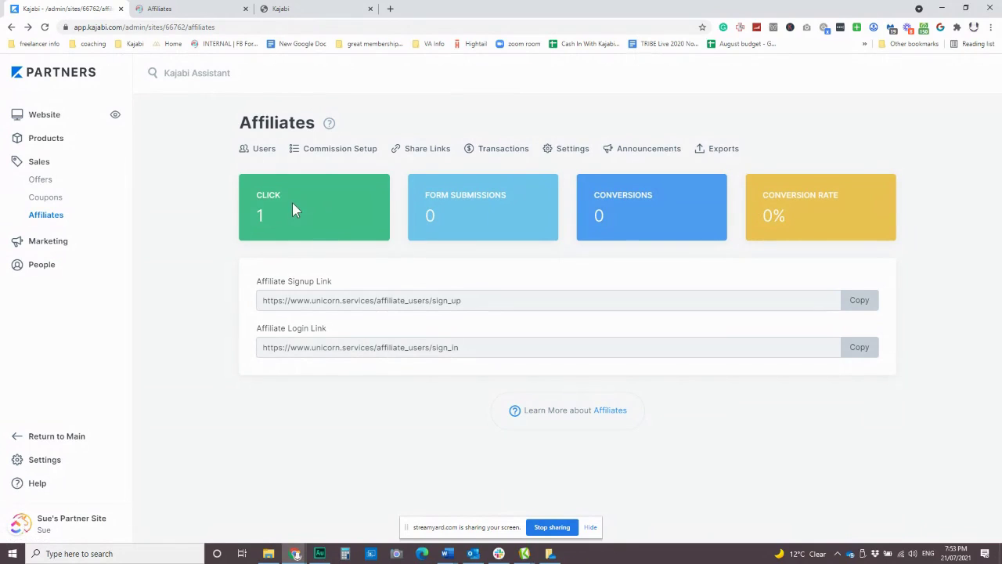
pyautogui.click(263, 153)
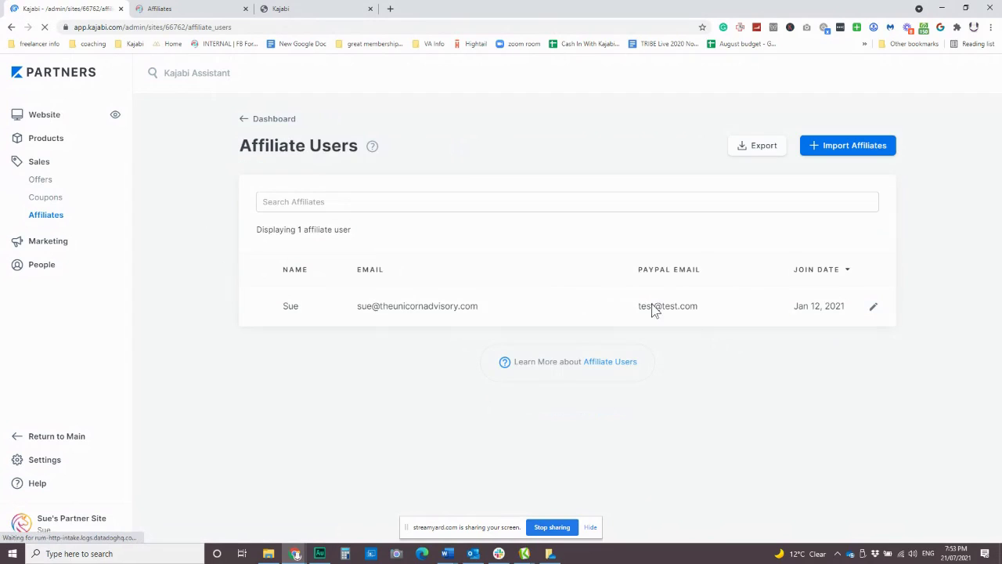
# Open the affiliate's profile and inspect the Test and General Link share link addresses.
pyautogui.click(290, 307)
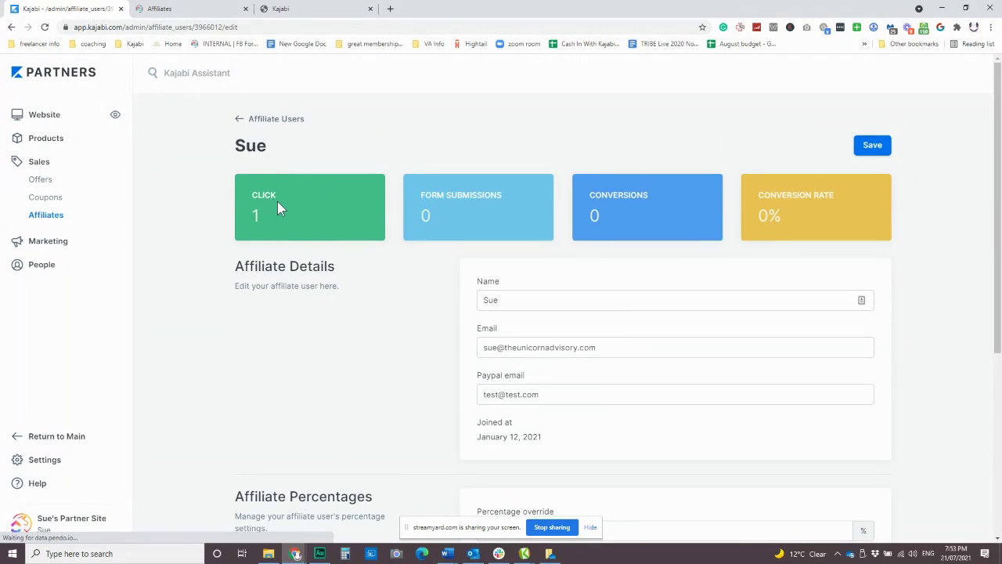
pyautogui.scroll(-1, 277, 204)
pyautogui.scroll(-4, 280, 206)
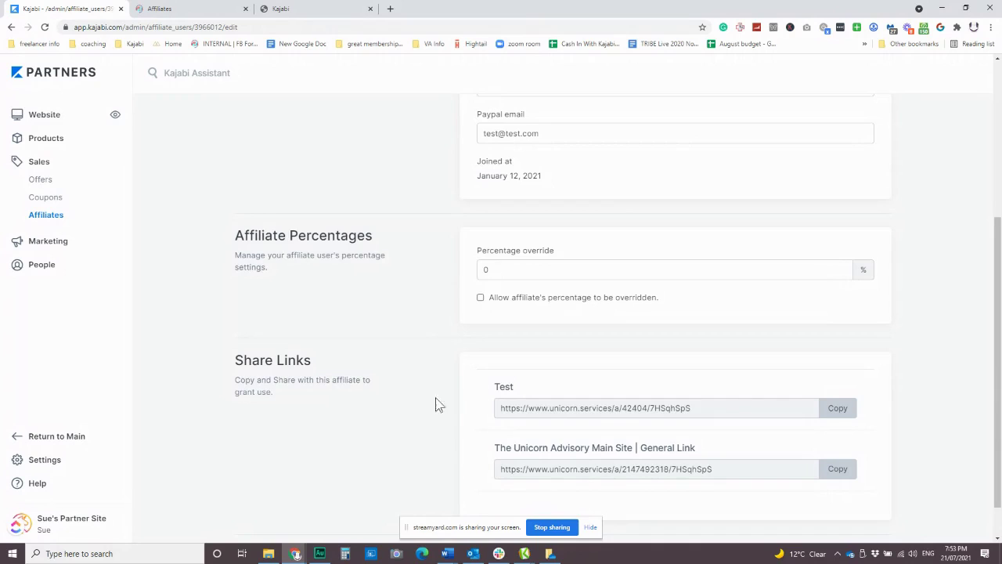
pyautogui.scroll(-1, 436, 405)
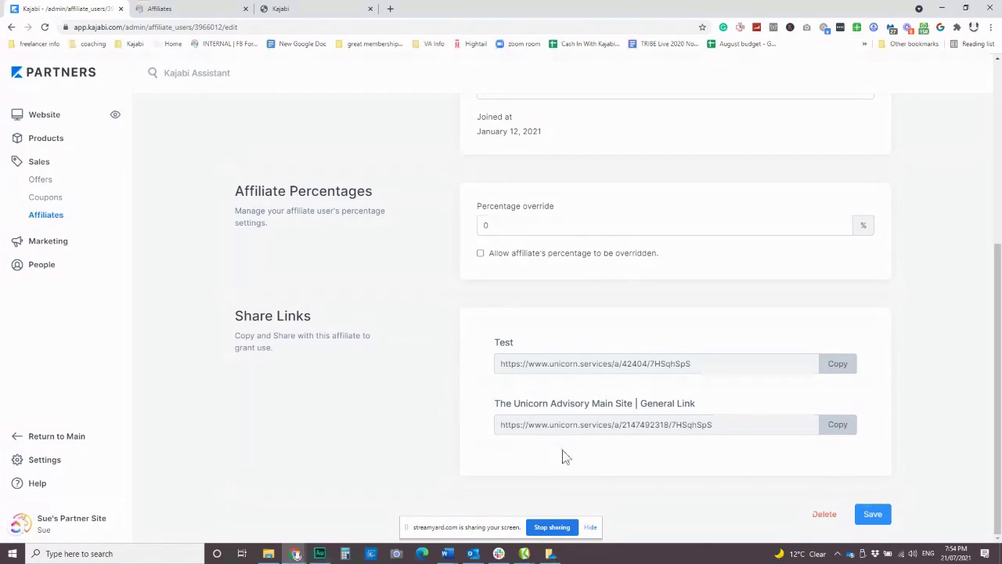
pyautogui.click(658, 364)
pyautogui.tripleClick(658, 363)
pyautogui.click(658, 364)
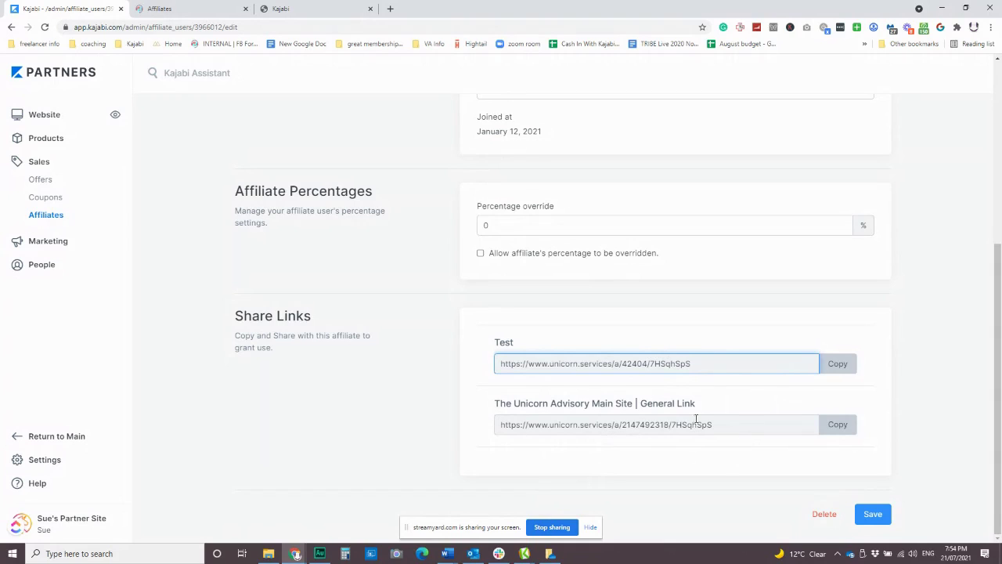
pyautogui.scroll(4, 423, 400)
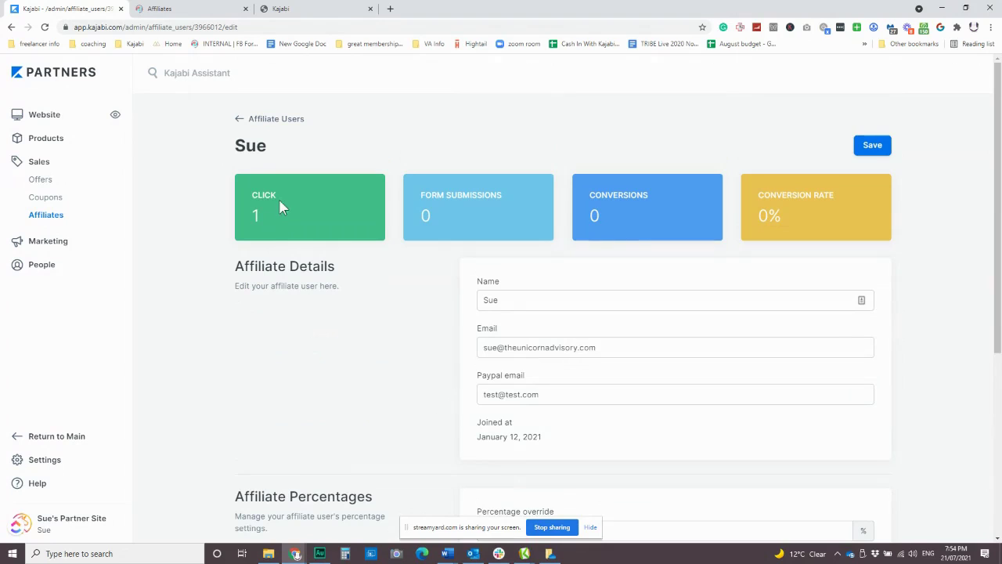
# Navigate back to the Affiliates dashboard, open Announcements and start a New Announcement.
pyautogui.click(282, 125)
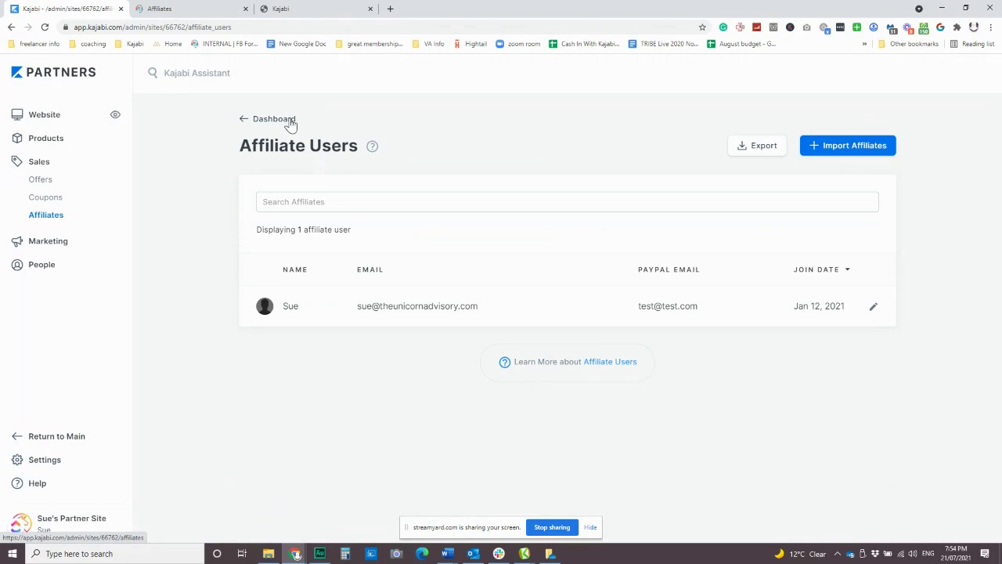
pyautogui.click(271, 123)
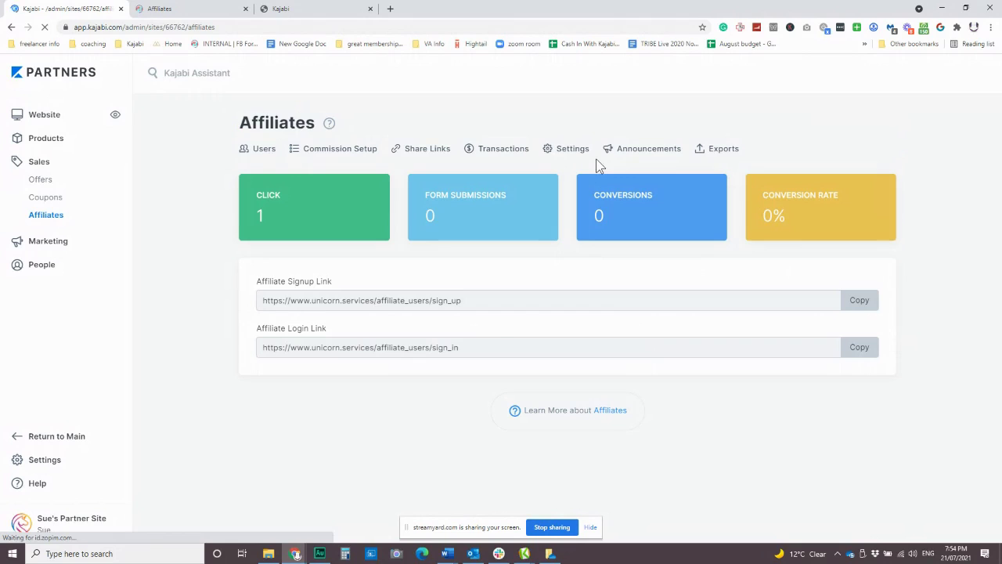
pyautogui.click(642, 150)
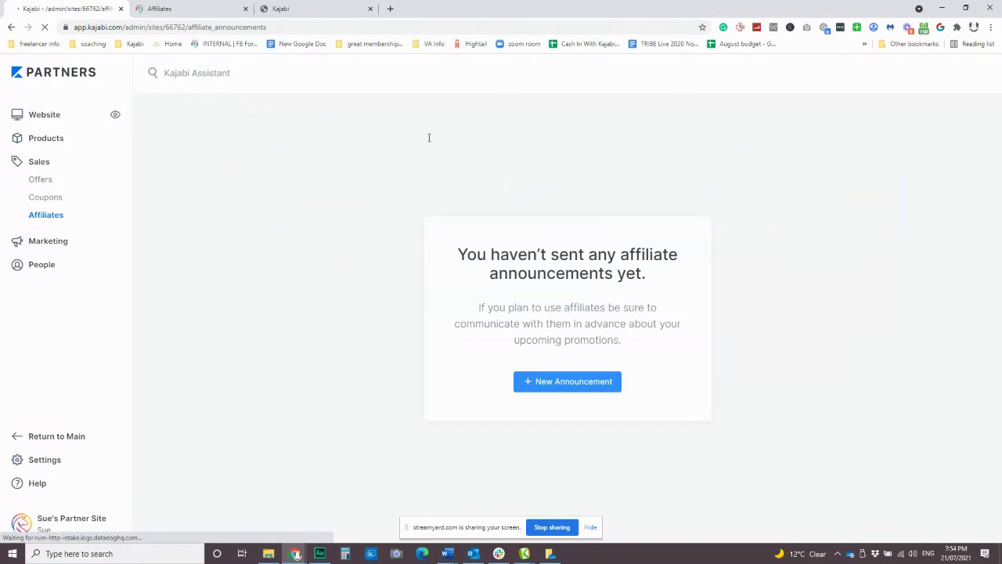
pyautogui.click(579, 379)
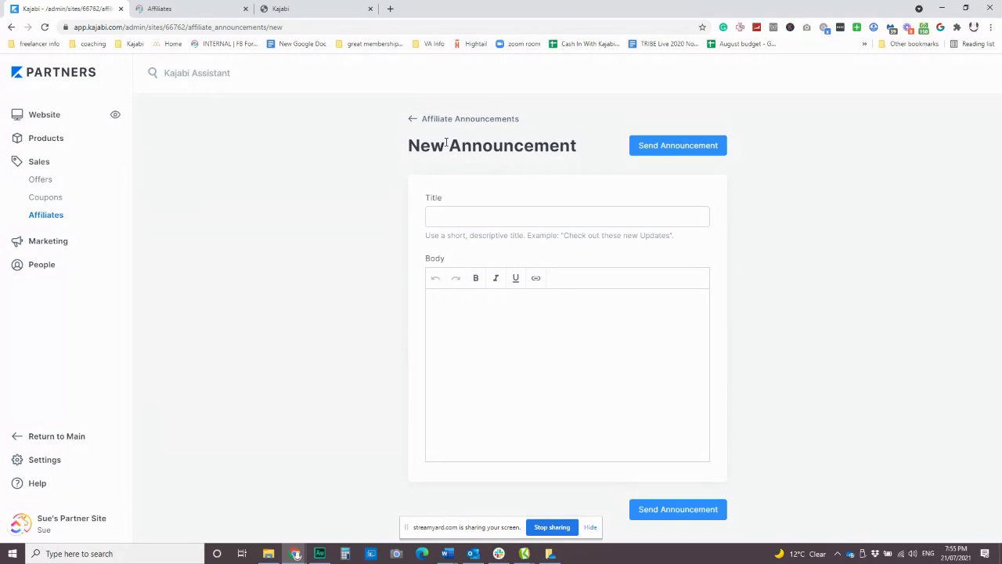
pyautogui.click(179, 8)
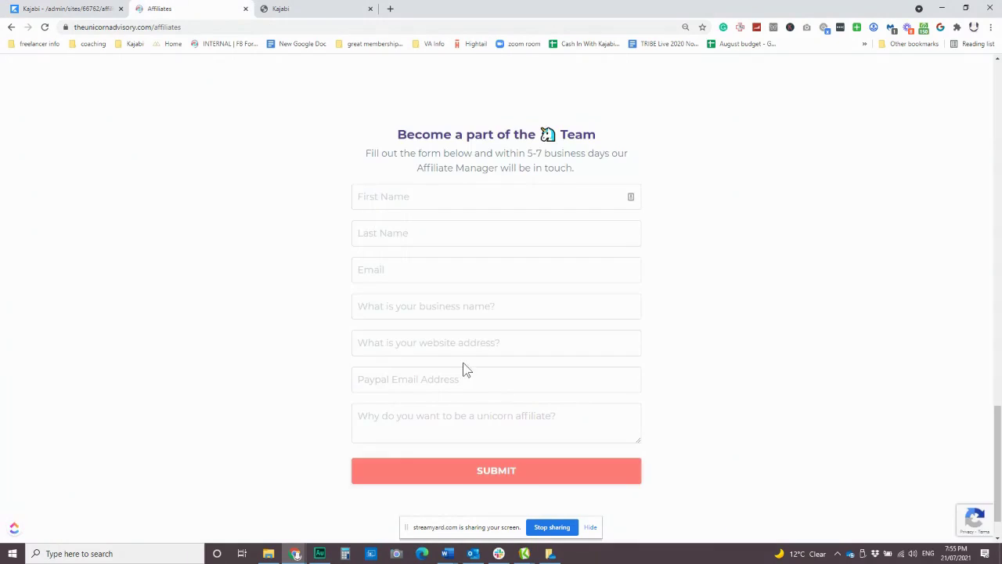
pyautogui.click(69, 10)
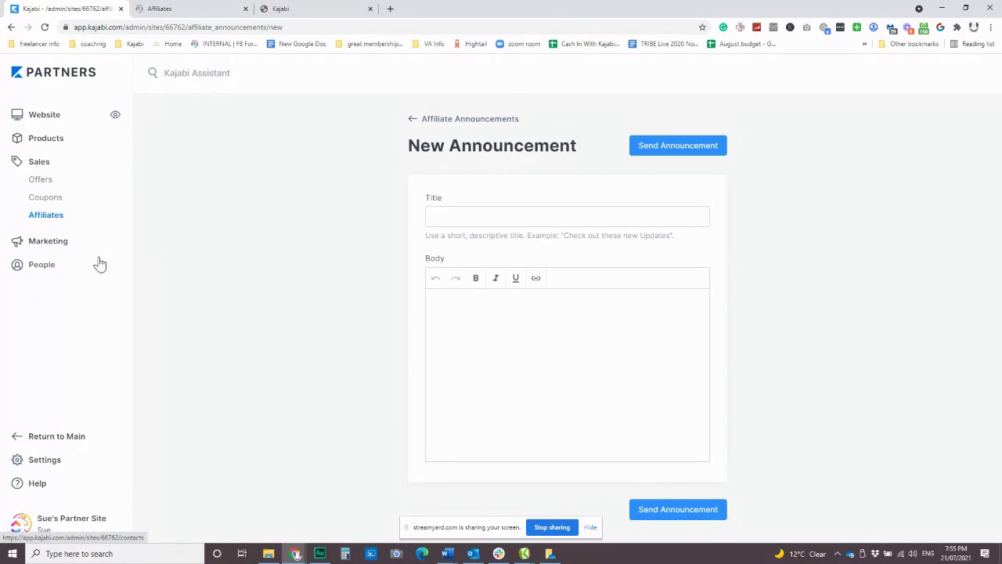
# Leave the blank announcement via the Affiliate Announcements back link.
pyautogui.click(423, 122)
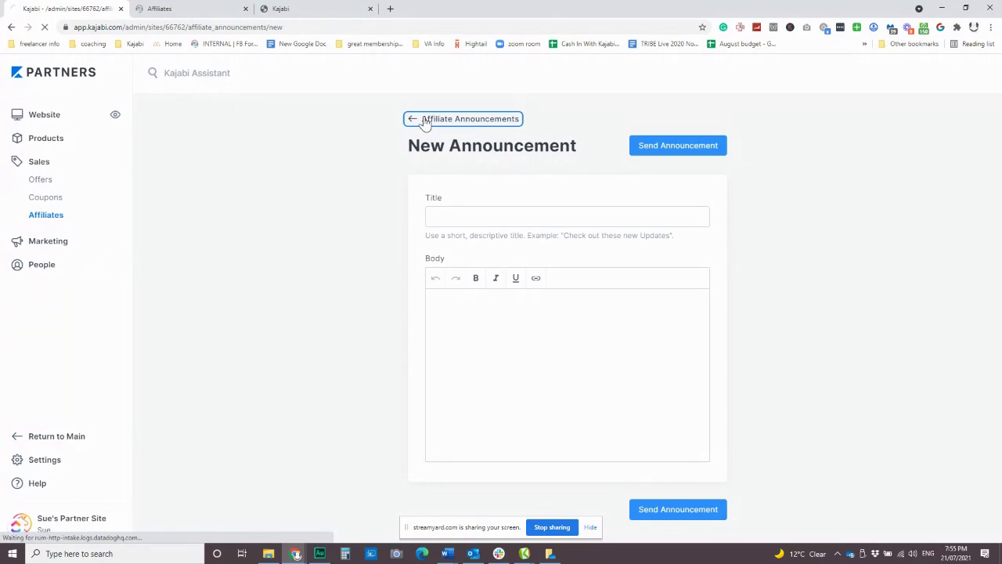